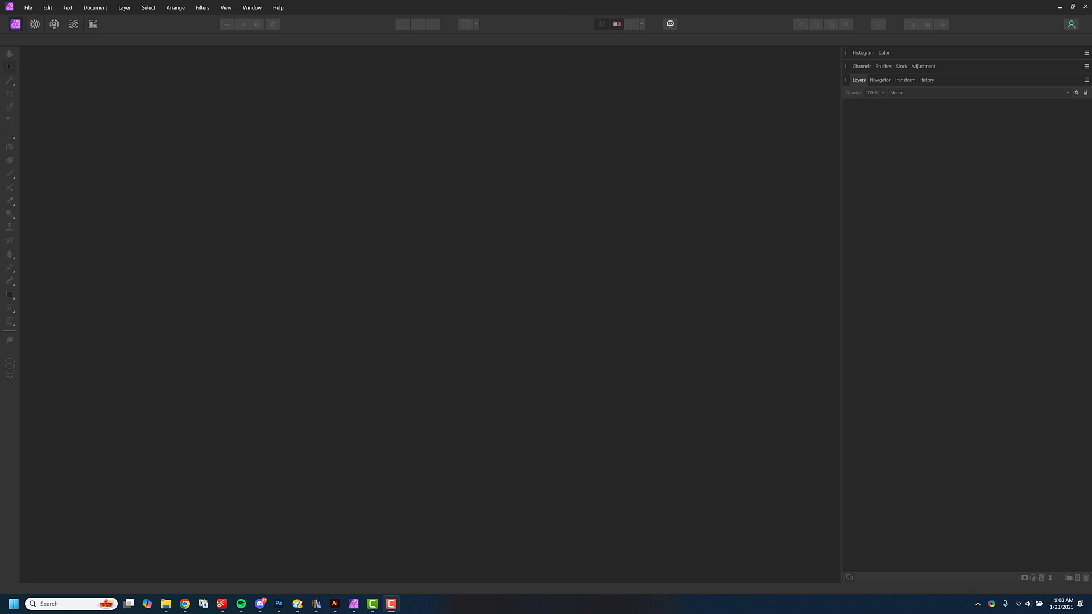
# - Open the video folder holding the scrapbook files in File Explorer and move its window off to the other display
pyautogui.press('super+e')
pyautogui.moveTo(258, 186); pyautogui.dragTo(471, 140)
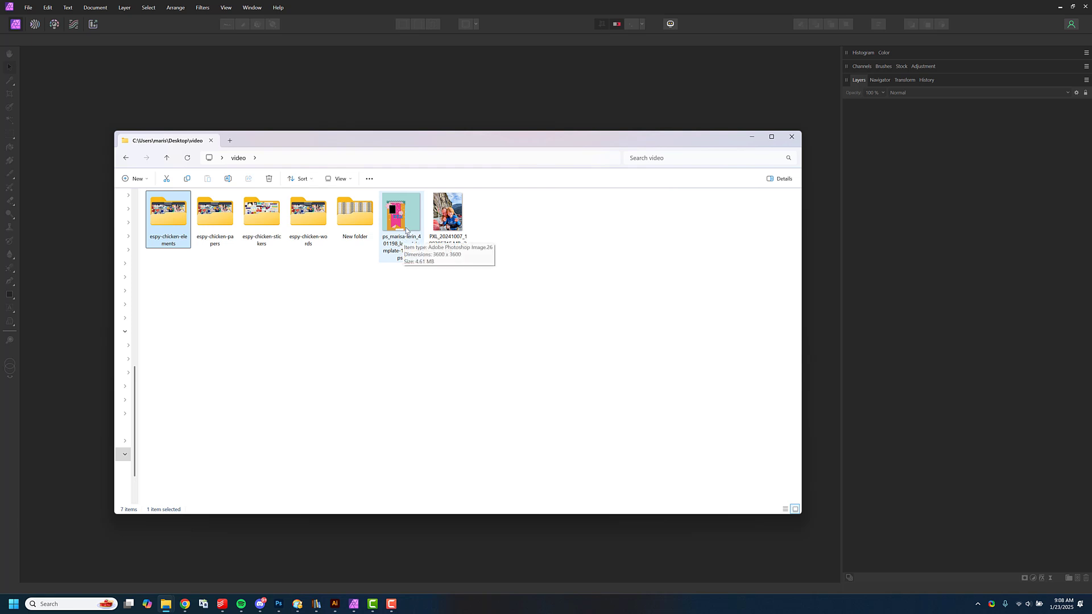
pyautogui.moveTo(501, 142); pyautogui.dragTo(0, 143)
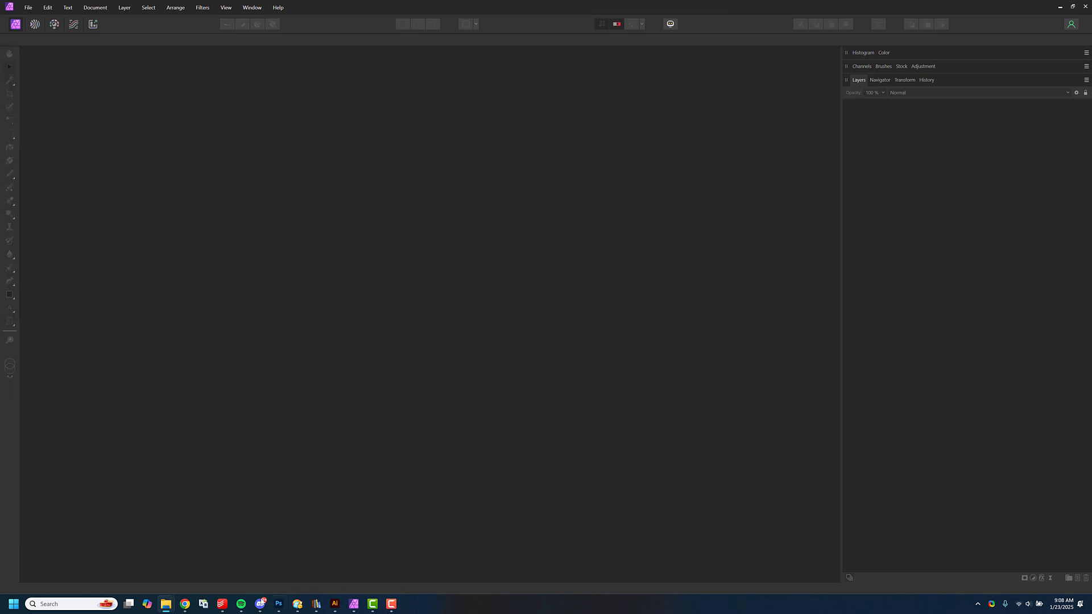
# - Switch to Chrome and examine the Chicken Little Bundle and Layout Template 115A pages, including the layered PSD download option
pyautogui.click(185, 603)
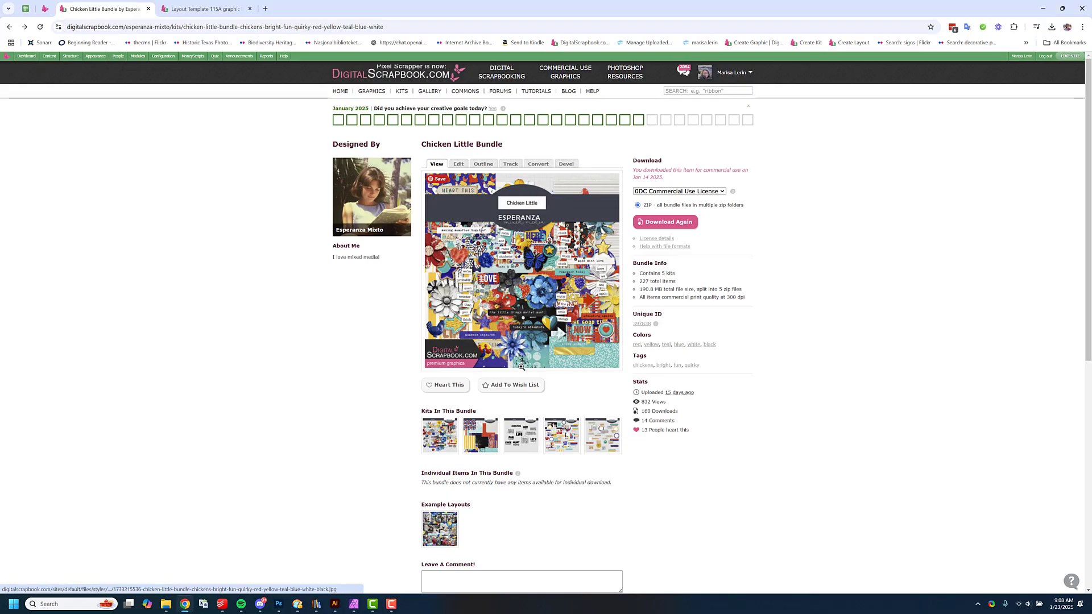
pyautogui.click(205, 9)
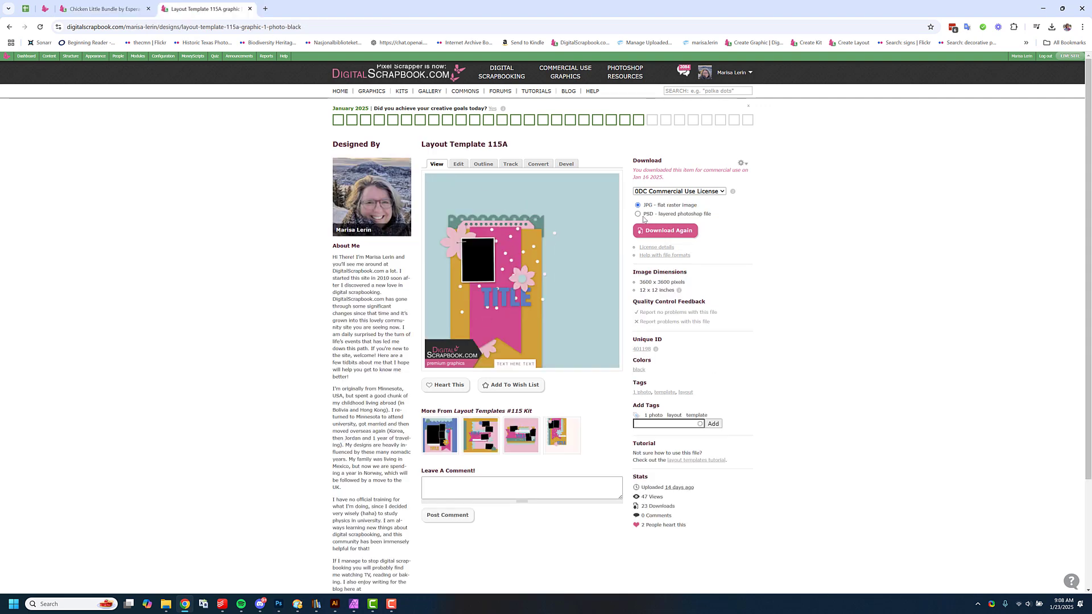
pyautogui.moveTo(643, 214); pyautogui.dragTo(711, 214)
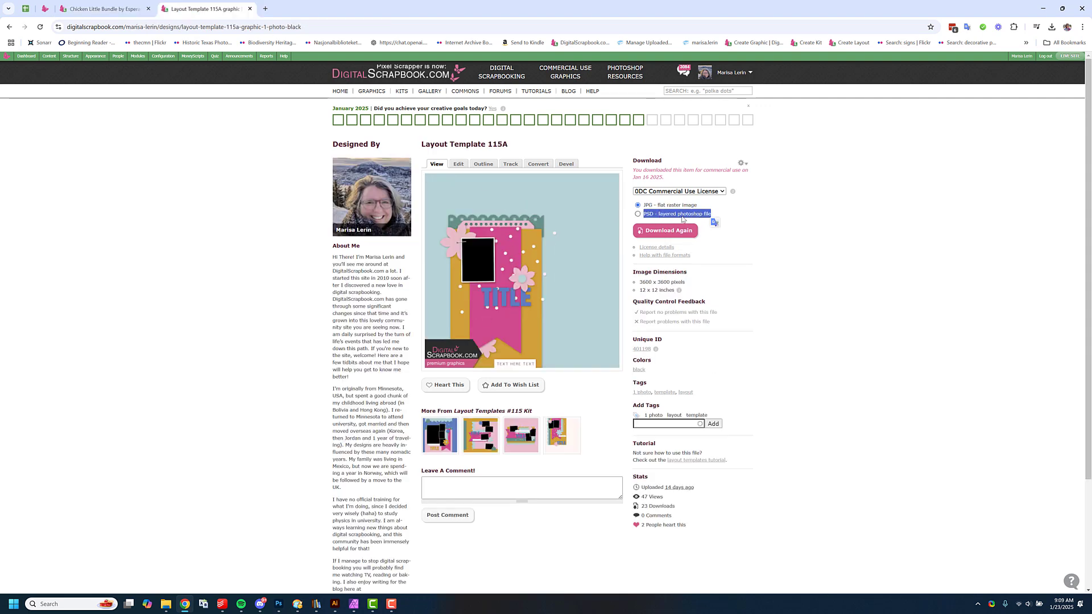
pyautogui.click(1043, 8)
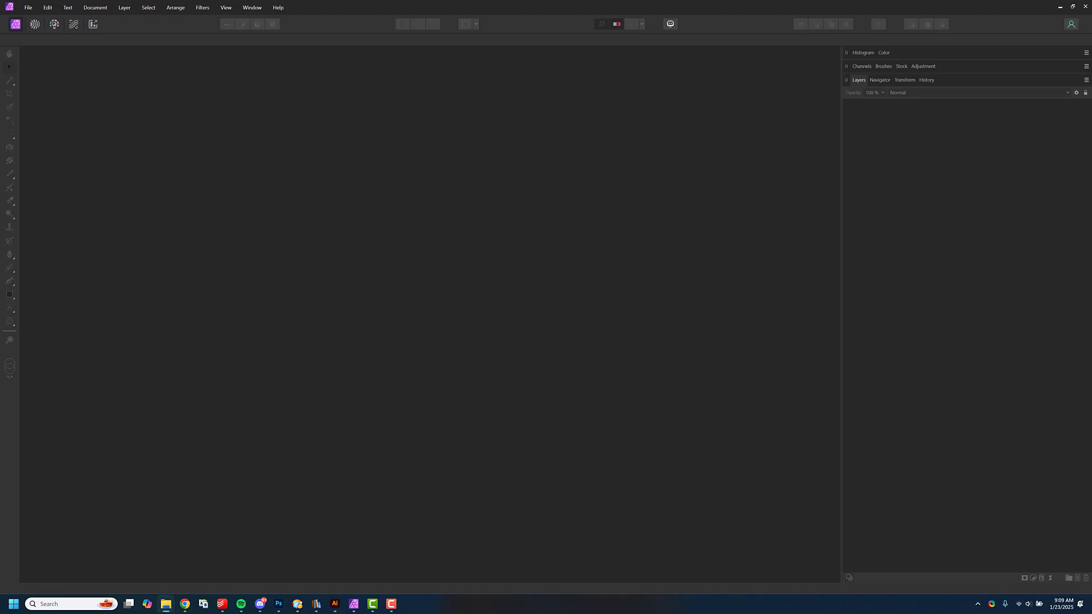
# - Open the Layout Template 115A PSD from the folder in Affinity Photo and dismiss the import issues report
pyautogui.moveTo(323, 241); pyautogui.dragTo(325, 234)
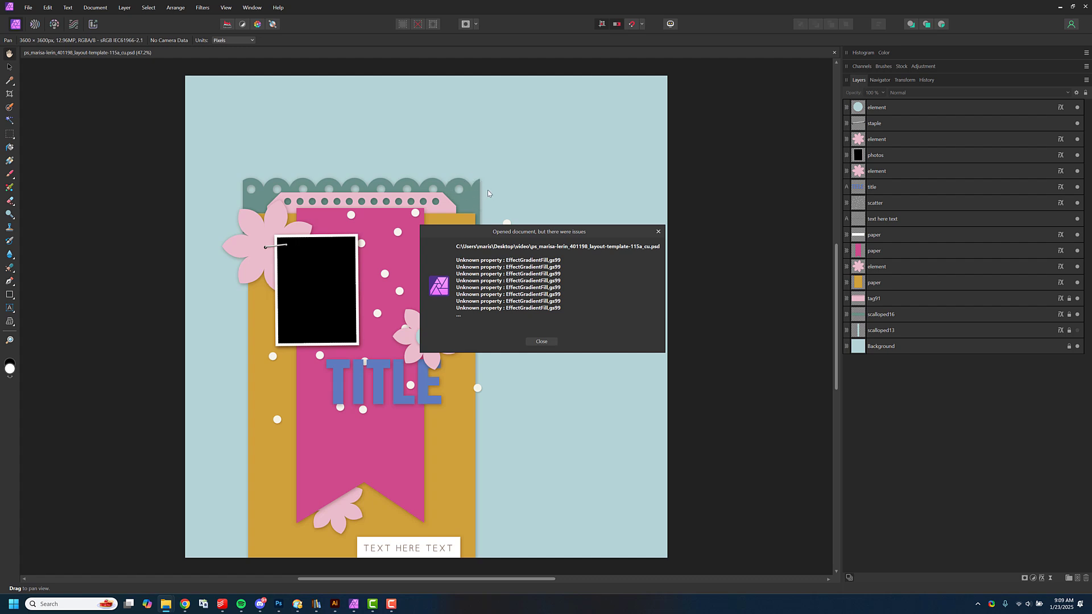
pyautogui.click(541, 341)
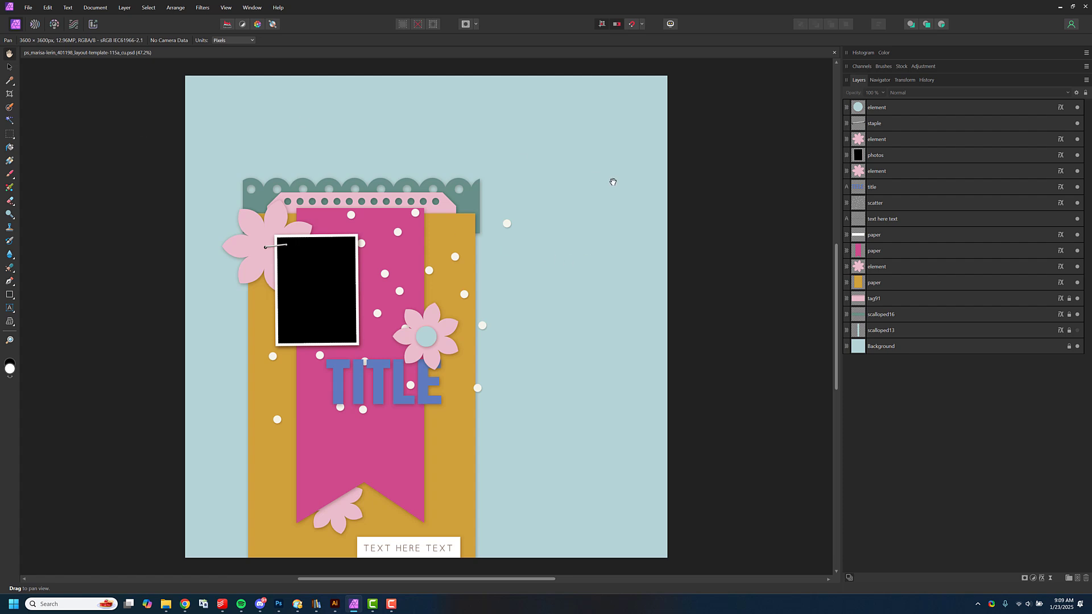
# - Place the PXL_20241007 photo directly above the photos layer and clip it inside that layer, showing the nested photo layer
pyautogui.click(881, 159)
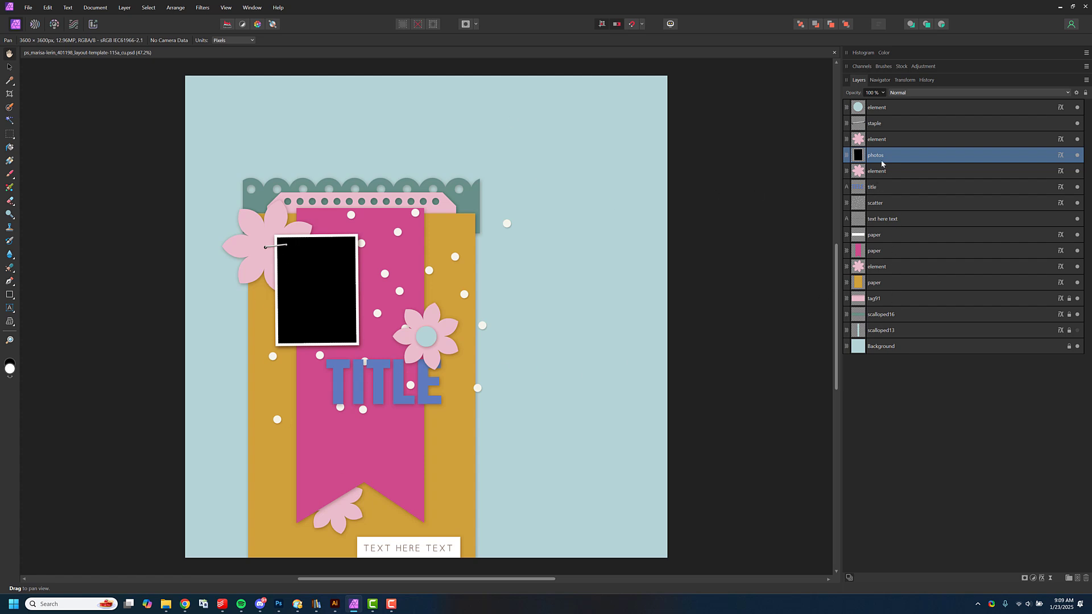
pyautogui.click(885, 217)
pyautogui.click(889, 162)
pyautogui.moveTo(333, 271); pyautogui.dragTo(336, 268)
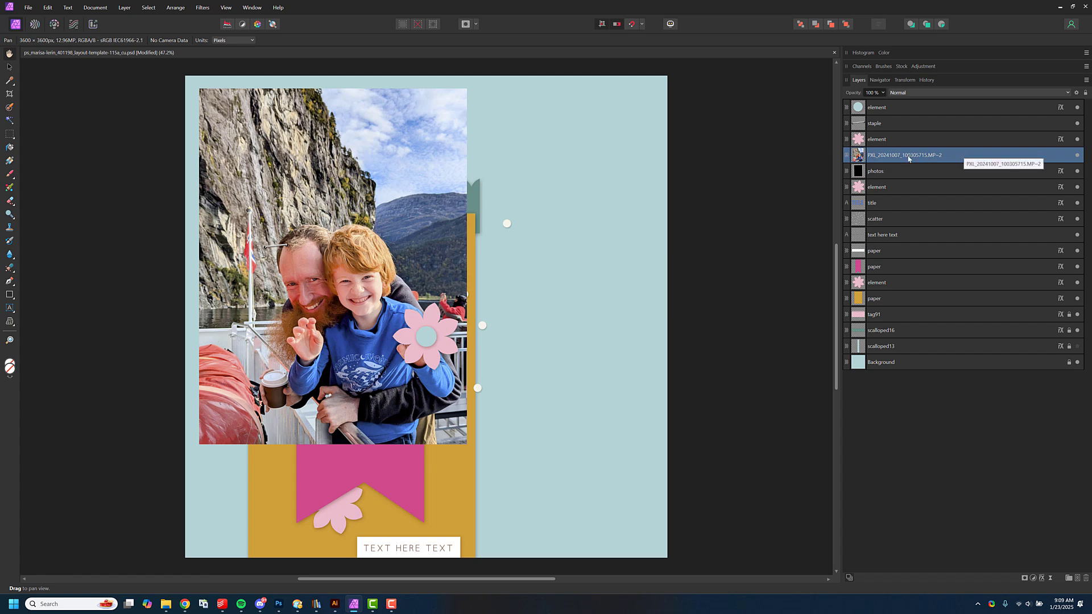
pyautogui.moveTo(908, 158); pyautogui.dragTo(911, 172)
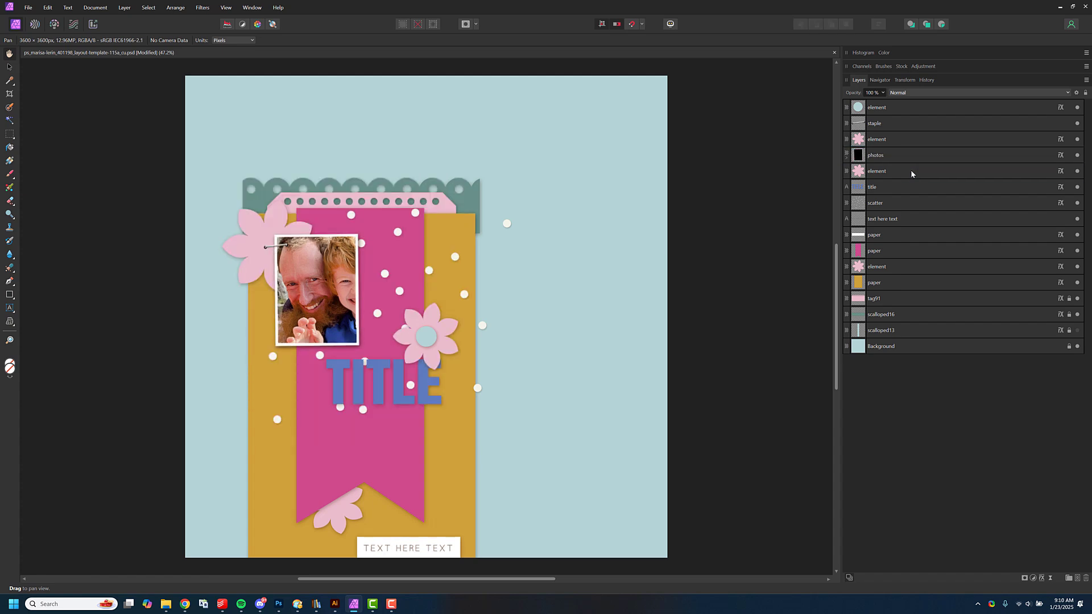
pyautogui.click(846, 160)
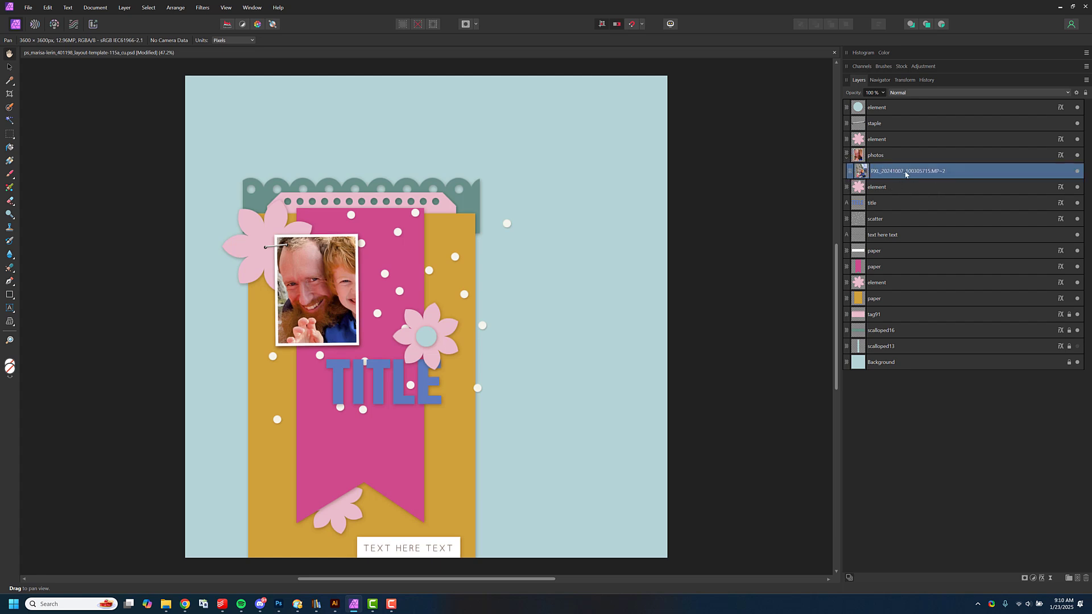
# - Scale the clipped photo down to 66% and align its upper-left corner with the photo frame
pyautogui.moveTo(339, 259); pyautogui.dragTo(335, 287)
pyautogui.scroll(-2, 335, 287)
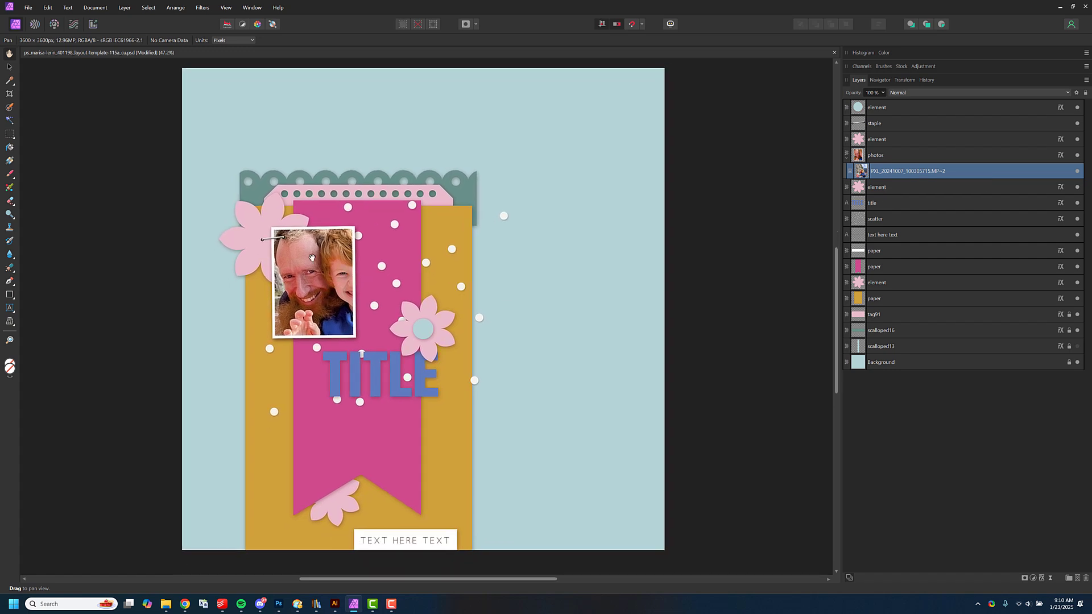
pyautogui.click(9, 67)
pyautogui.moveTo(197, 104); pyautogui.dragTo(256, 165)
pyautogui.moveTo(501, 153); pyautogui.dragTo(448, 224)
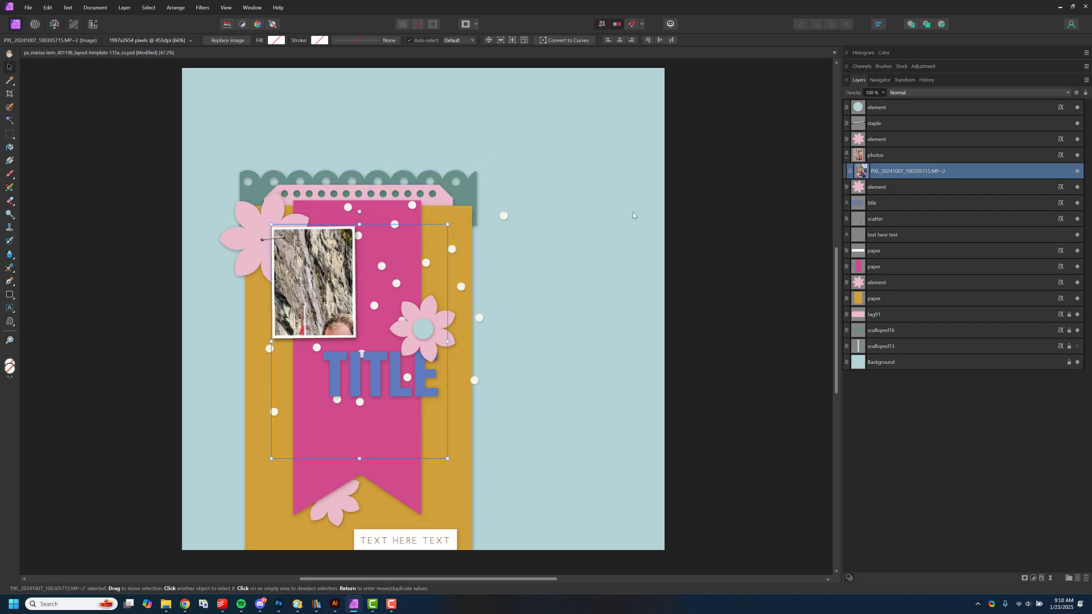
# - Lock and unlock the photo layer, and scale the photo down to 32% so it fits the frame
pyautogui.click(1069, 173)
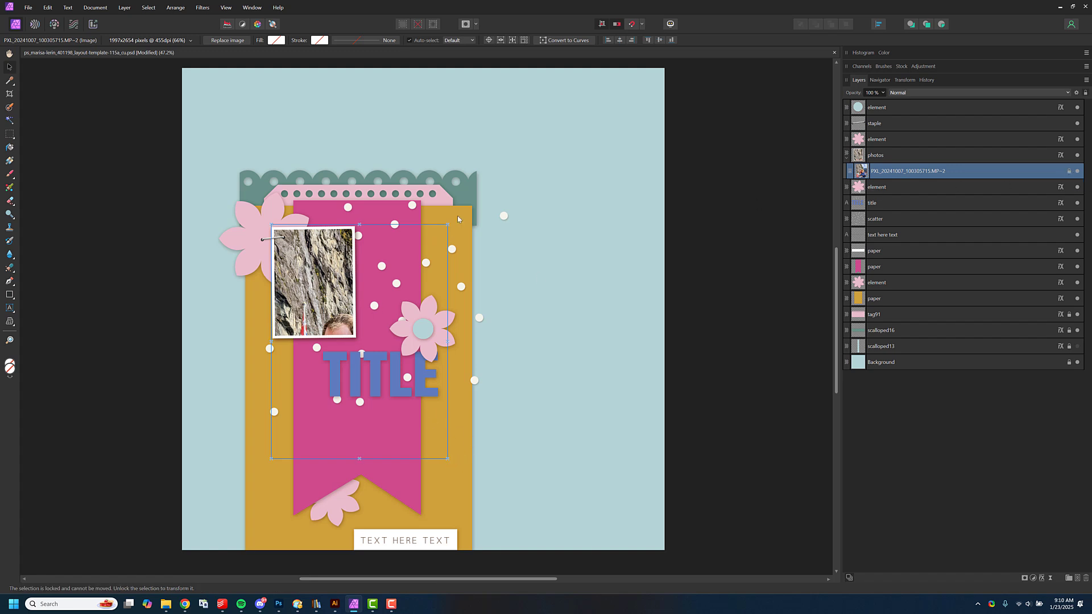
pyautogui.click(1067, 172)
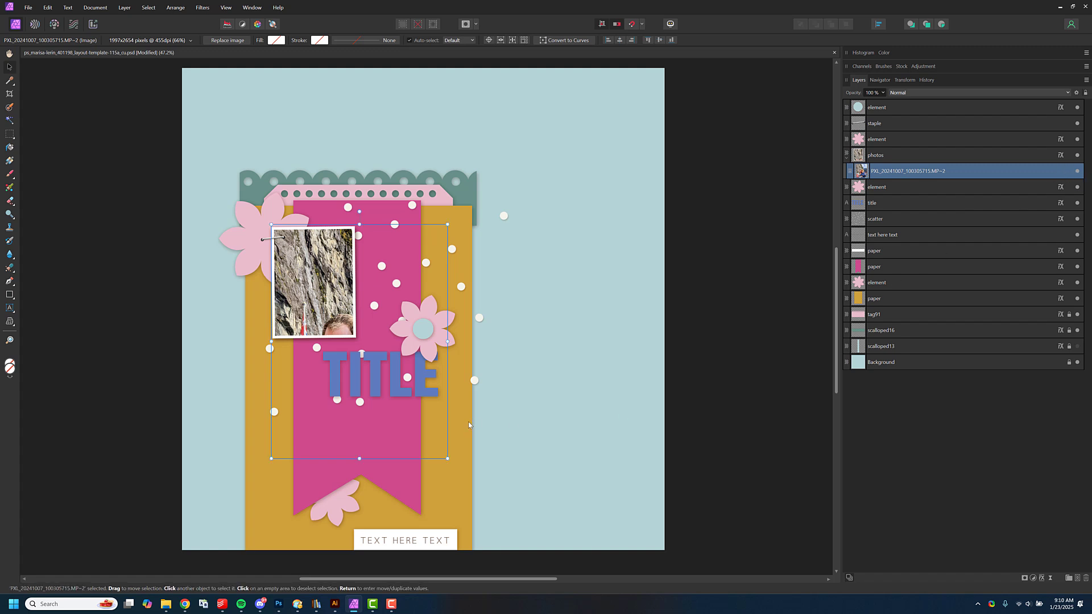
pyautogui.moveTo(433, 433); pyautogui.dragTo(363, 334)
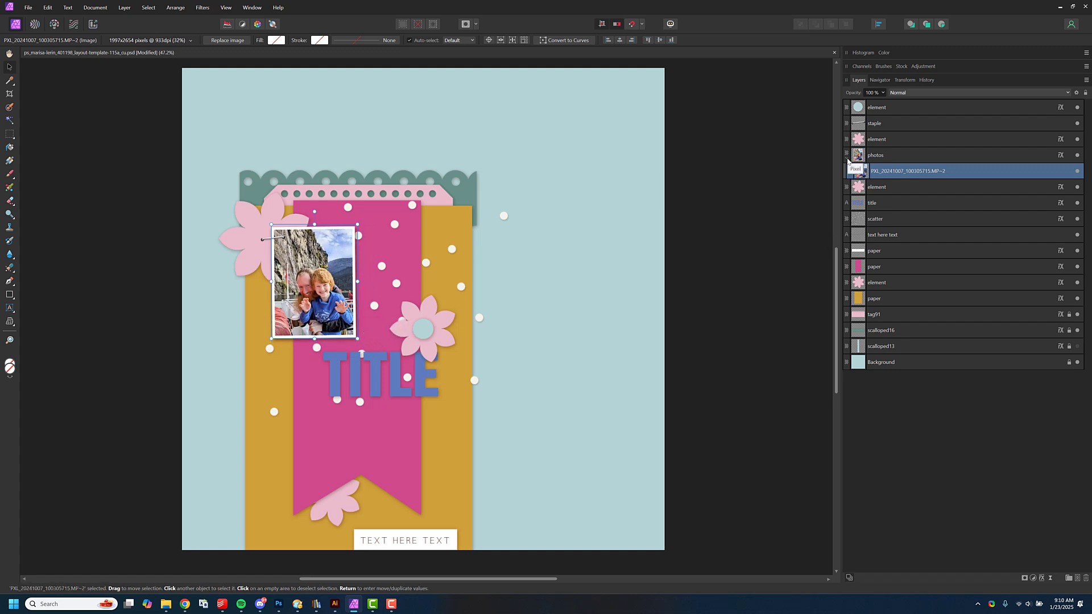
pyautogui.click(847, 160)
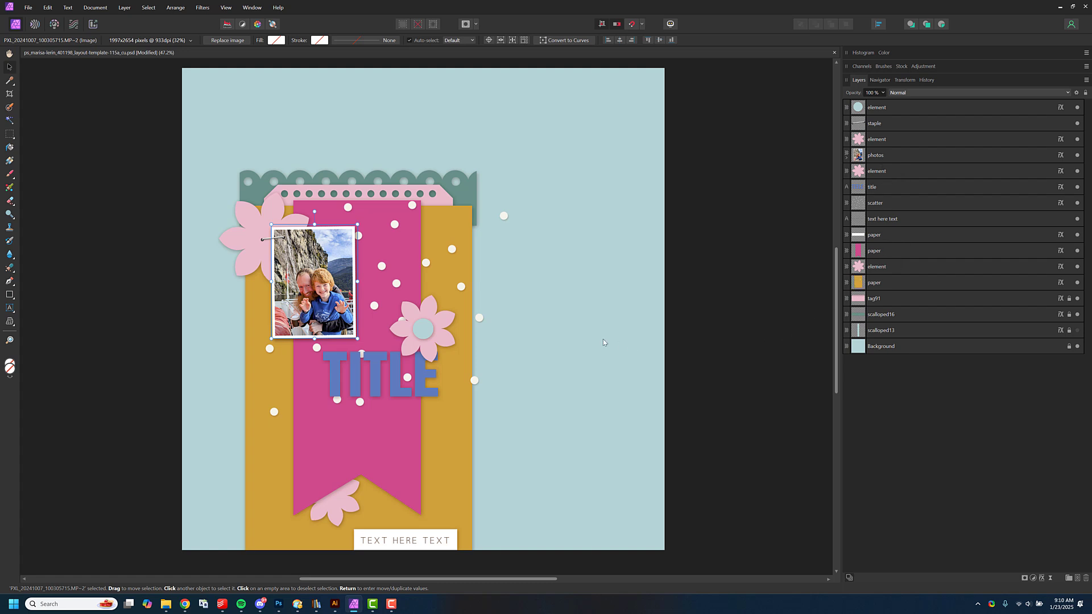
# - Place espy chicken paper 8 directly above the Background layer so it covers the whole page
pyautogui.click(899, 346)
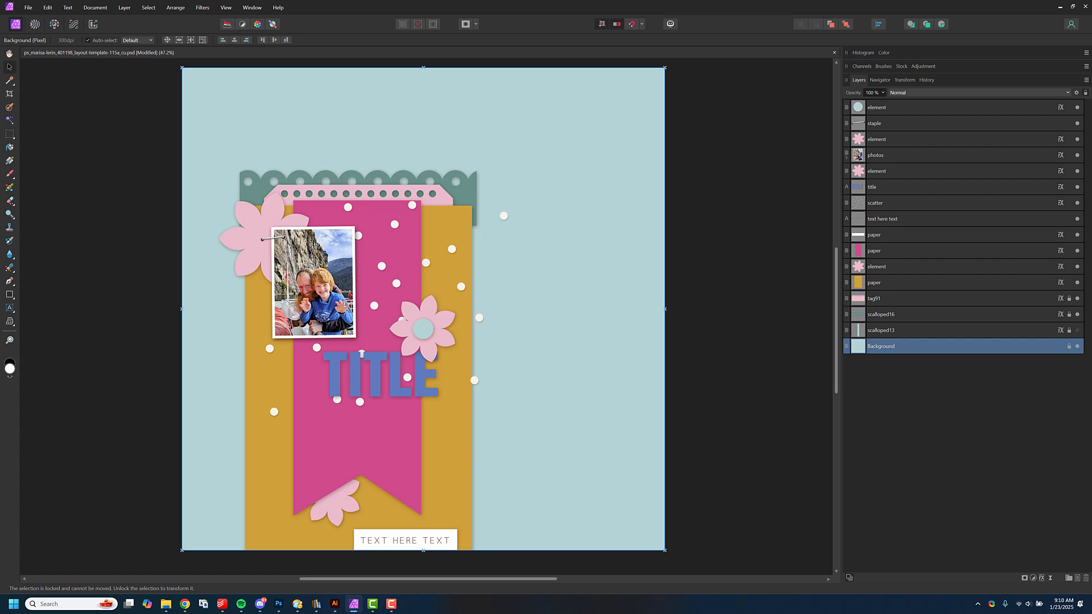
pyautogui.moveTo(0, 120); pyautogui.dragTo(0, 136)
pyautogui.moveTo(185, 228); pyautogui.dragTo(303, 252)
pyautogui.moveTo(418, 147); pyautogui.dragTo(540, 209)
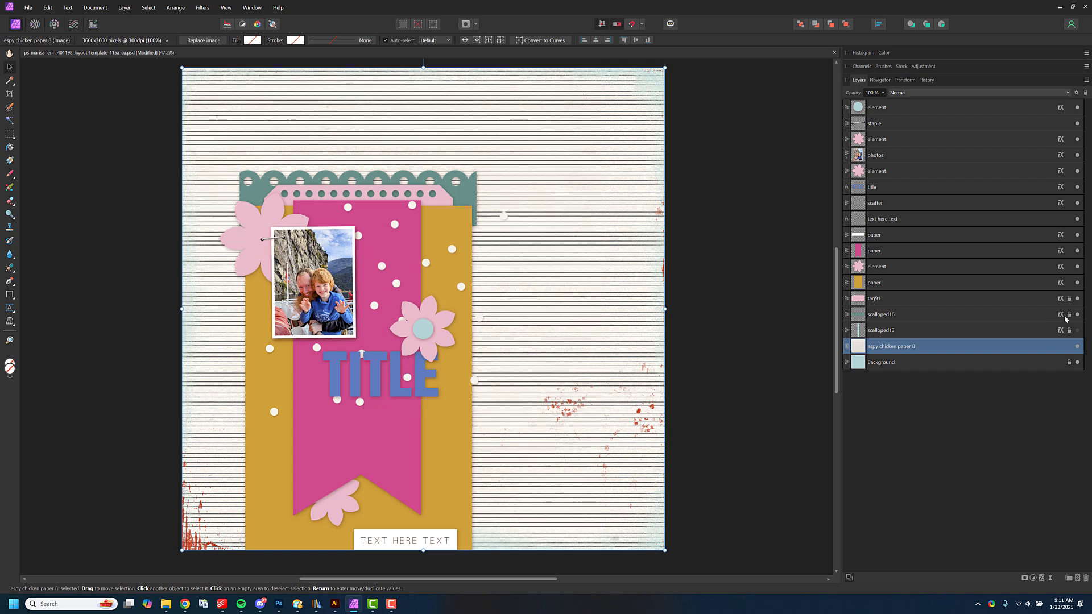
pyautogui.rightClick(1069, 348)
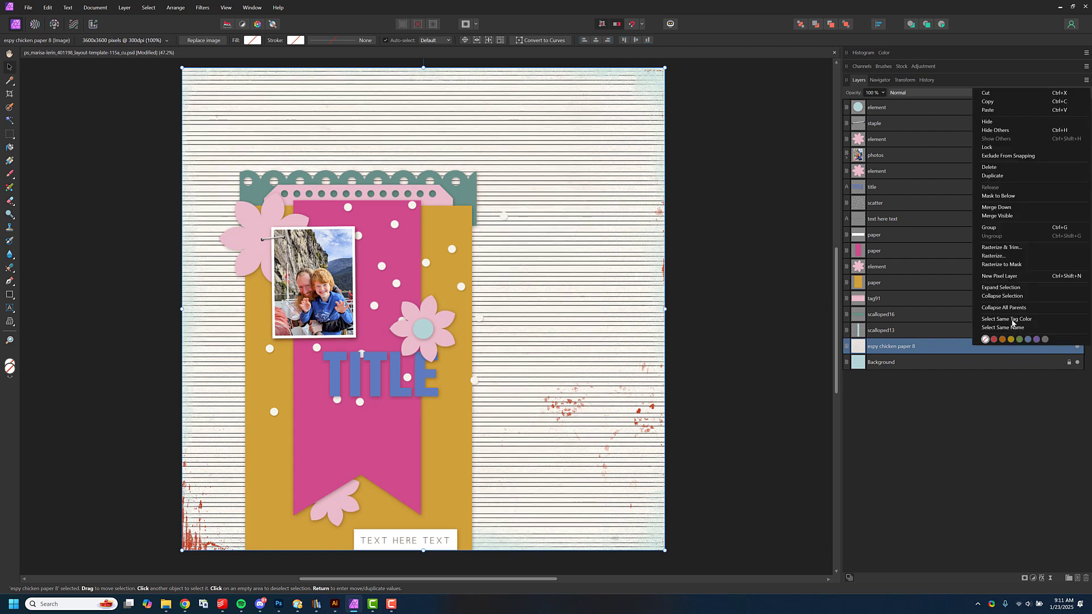
pyautogui.click(947, 414)
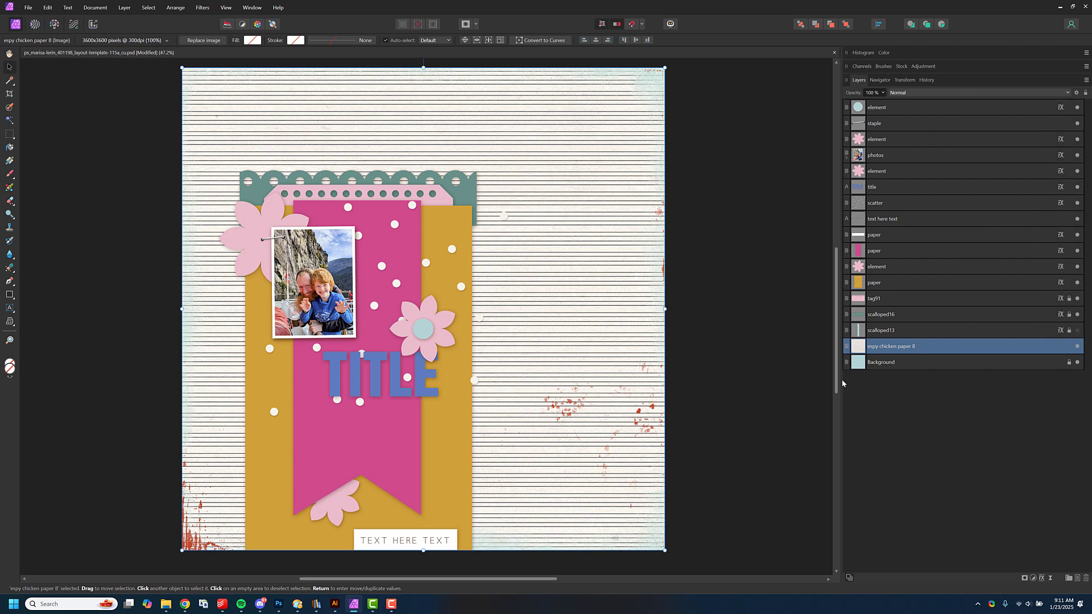
pyautogui.click(721, 360)
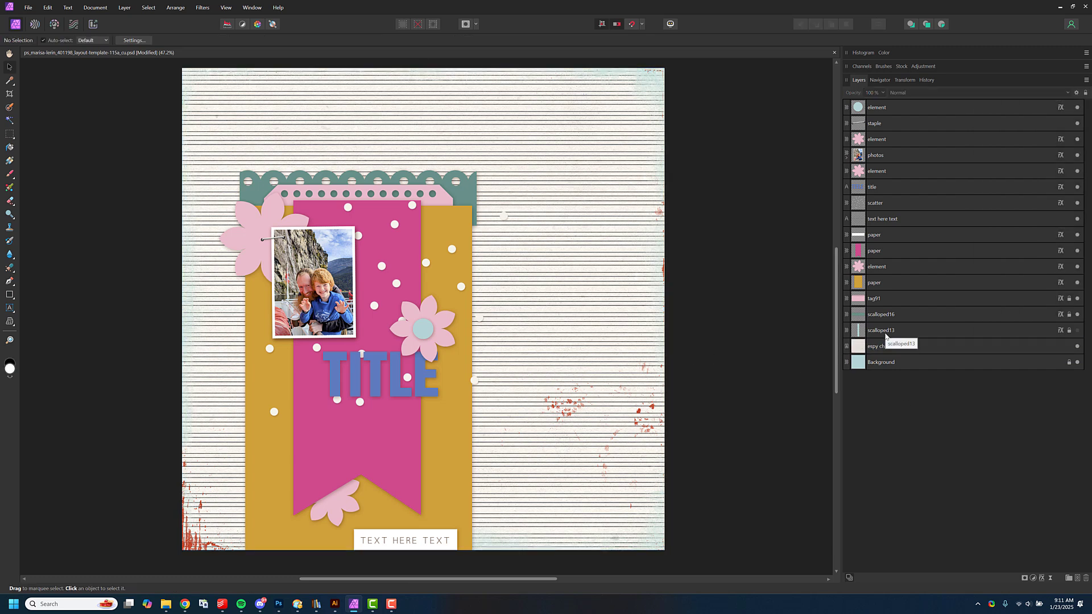
# - Preview the hidden scalloped13 layer and delete it from the template
pyautogui.click(978, 335)
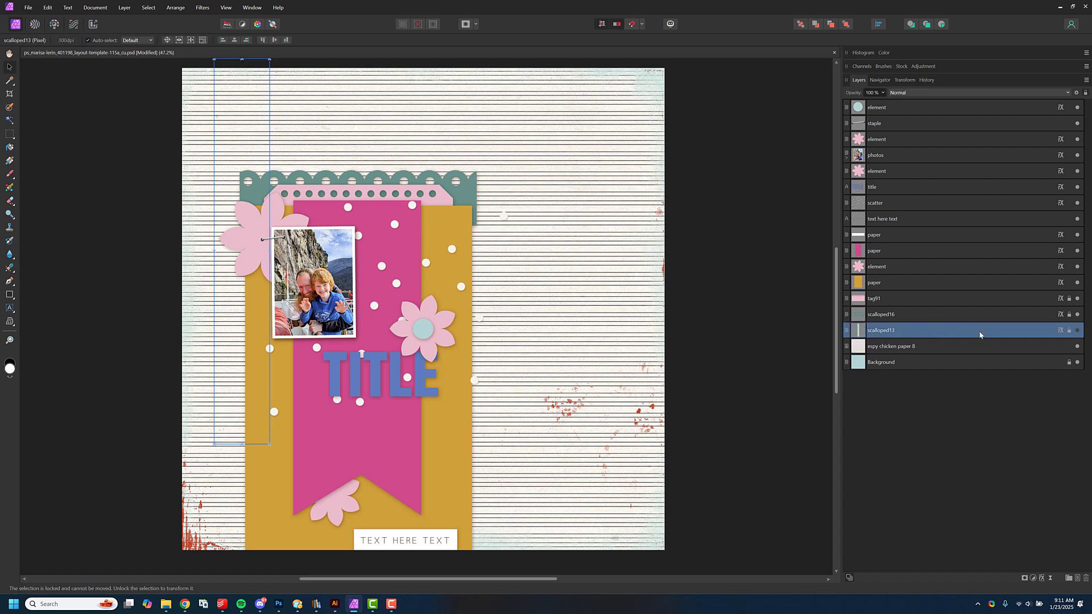
pyautogui.click(1078, 332)
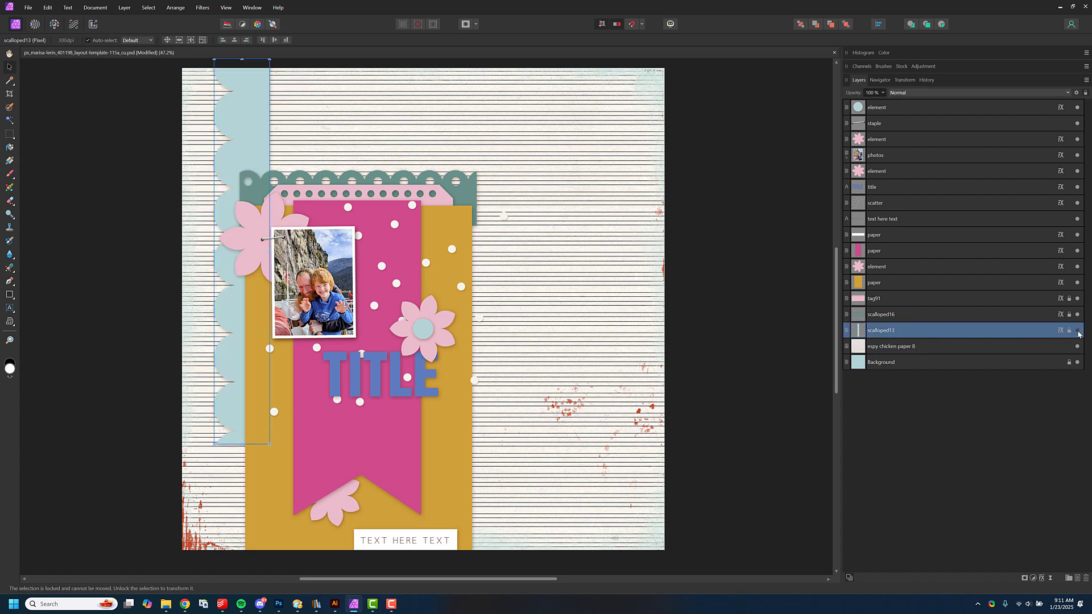
pyautogui.click(1077, 332)
pyautogui.click(1085, 579)
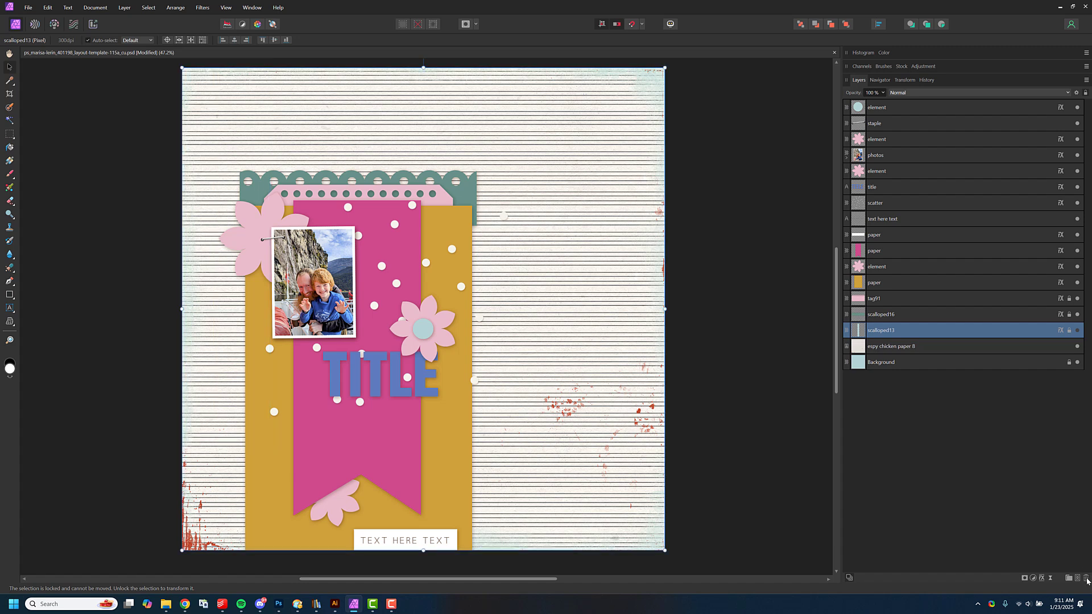
# - Place espy chicken paper 3 above the scalloped16 layer, clip it to the scalloped border and shift it slightly down and right
pyautogui.click(936, 314)
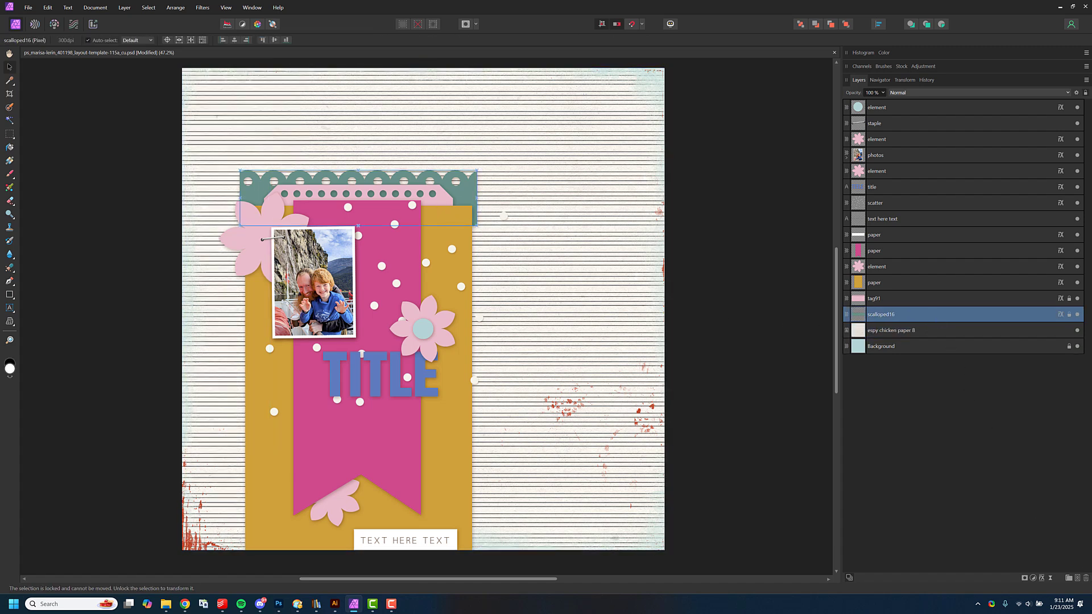
pyautogui.moveTo(278, 251); pyautogui.dragTo(358, 256)
pyautogui.moveTo(325, 150); pyautogui.dragTo(359, 169)
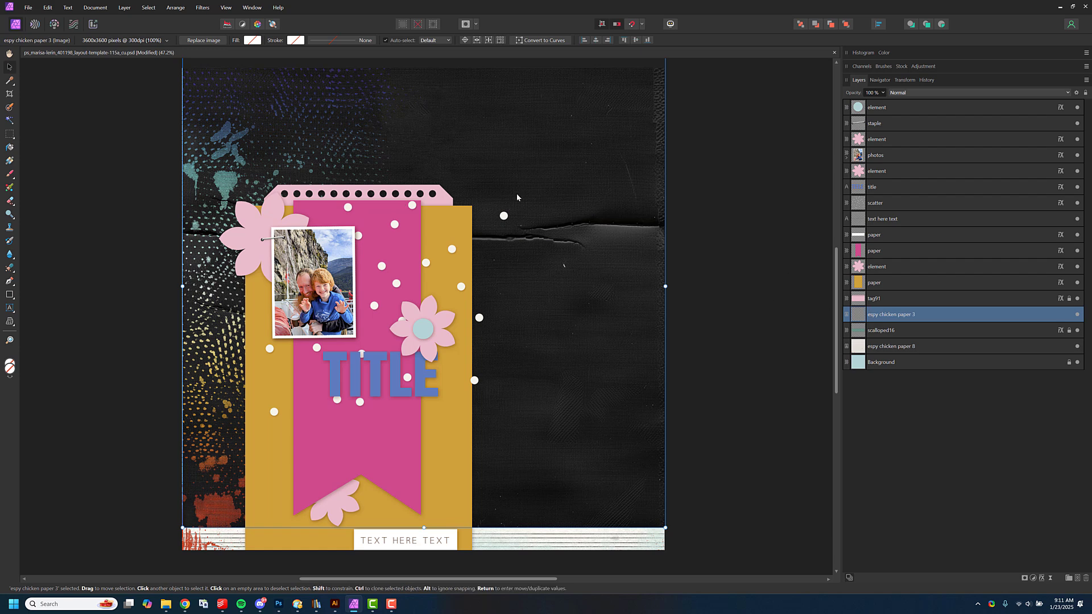
pyautogui.moveTo(935, 319); pyautogui.dragTo(922, 332)
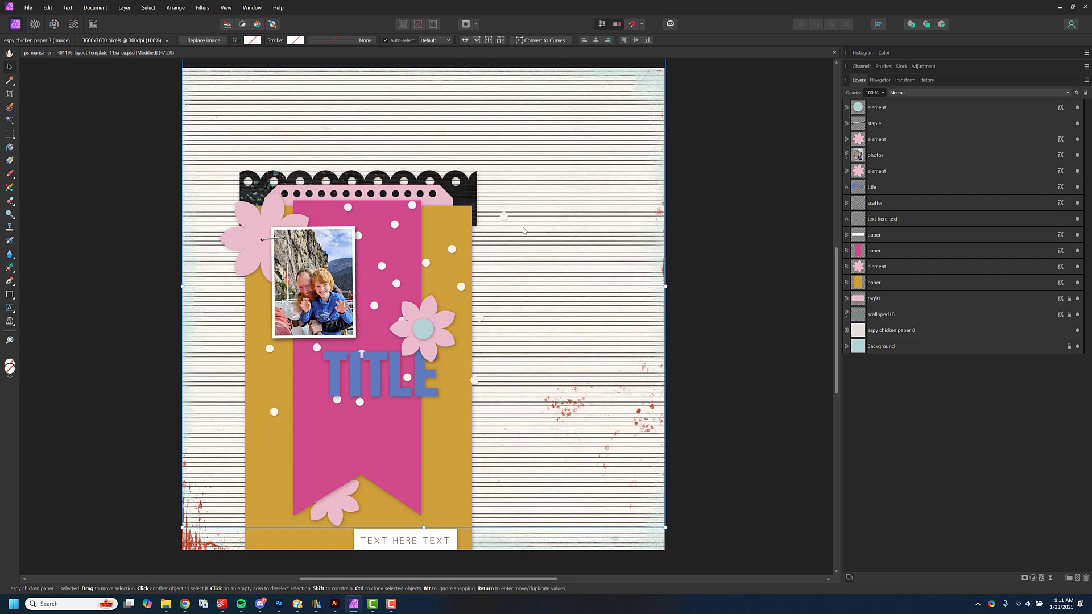
pyautogui.moveTo(463, 196); pyautogui.dragTo(496, 207)
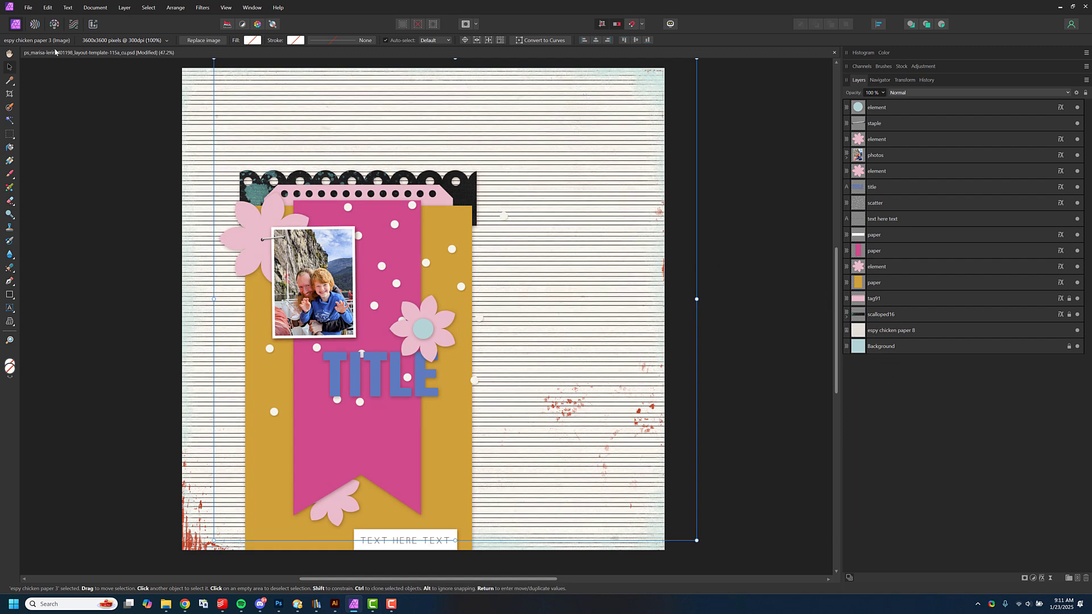
# - Try to move the scalloped border's clipped paper directly on the canvas, and undo the shift of the background paper
pyautogui.click(262, 180)
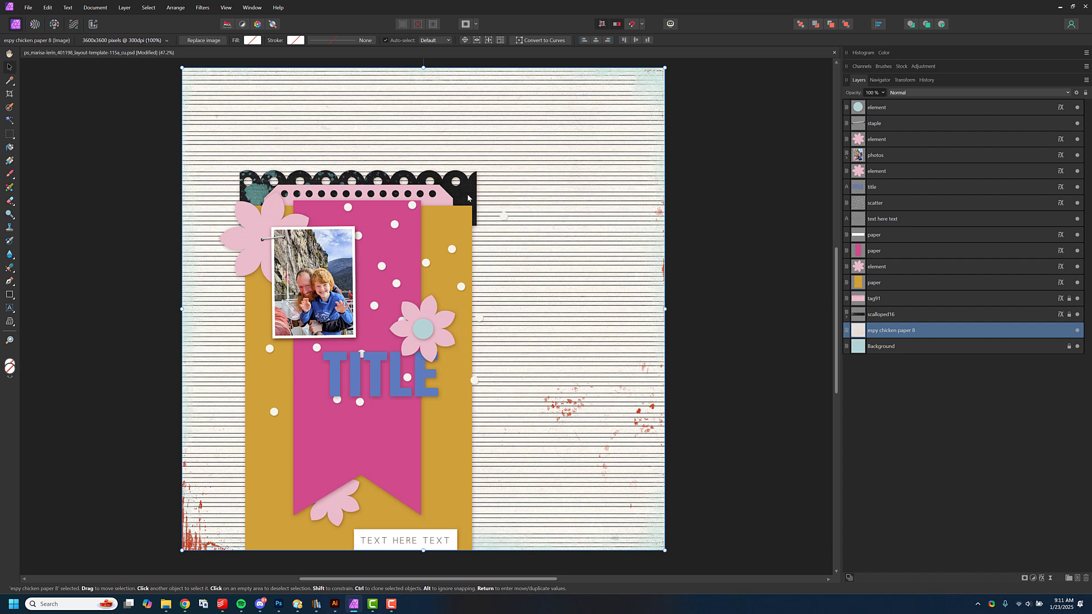
pyautogui.click(455, 225)
pyautogui.click(463, 195)
pyautogui.moveTo(476, 203); pyautogui.dragTo(481, 221)
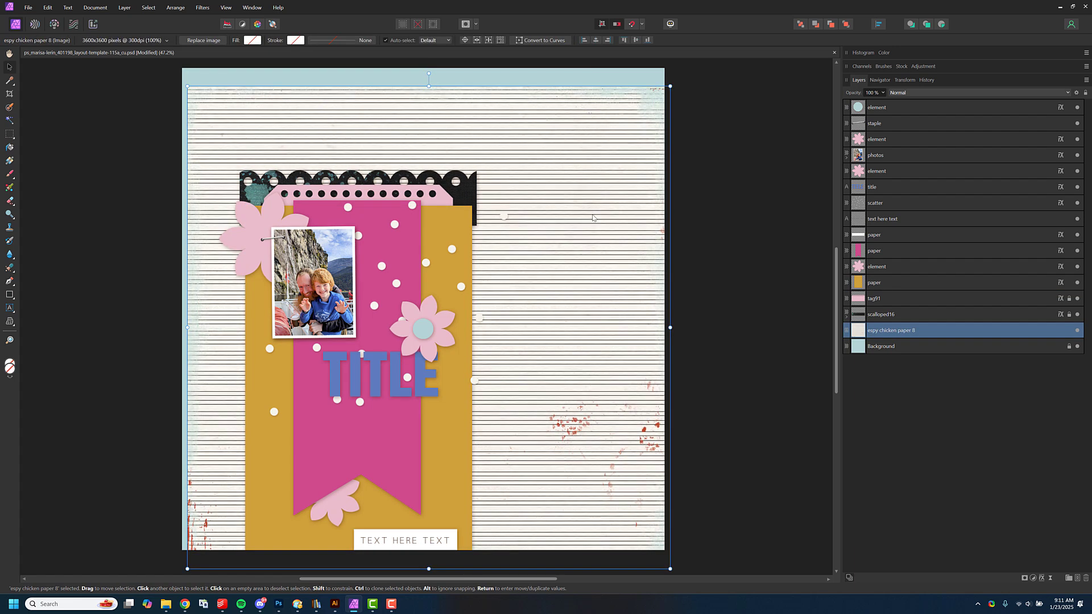
pyautogui.hotkey('ctrl', 'z')
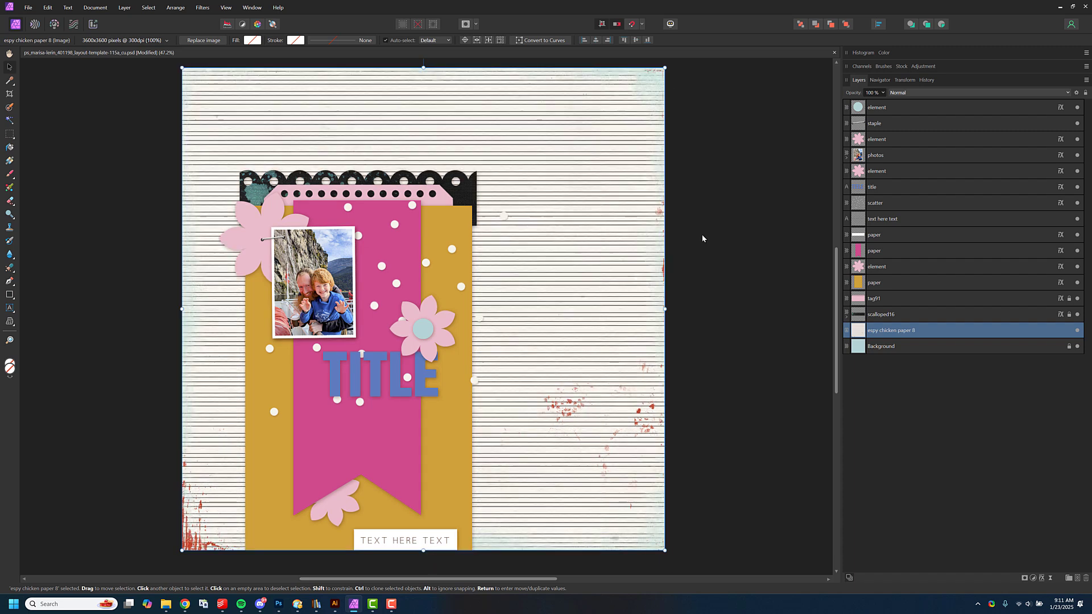
# - Select espy chicken paper 3 nested inside scalloped16 and reposition it up and to the left within the border
pyautogui.click(847, 319)
pyautogui.click(890, 332)
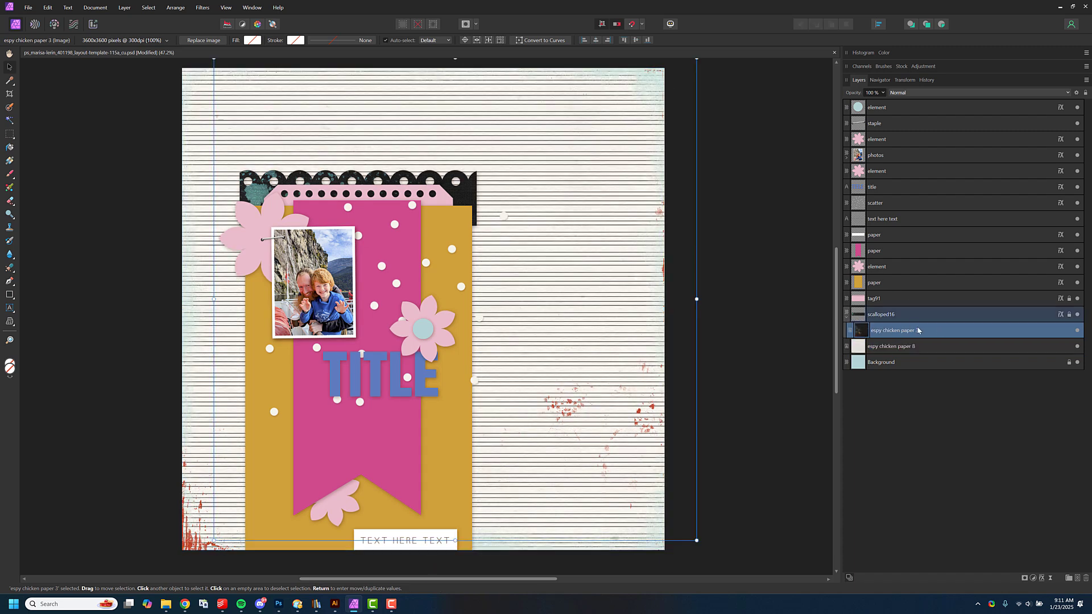
pyautogui.moveTo(481, 183); pyautogui.dragTo(431, 157)
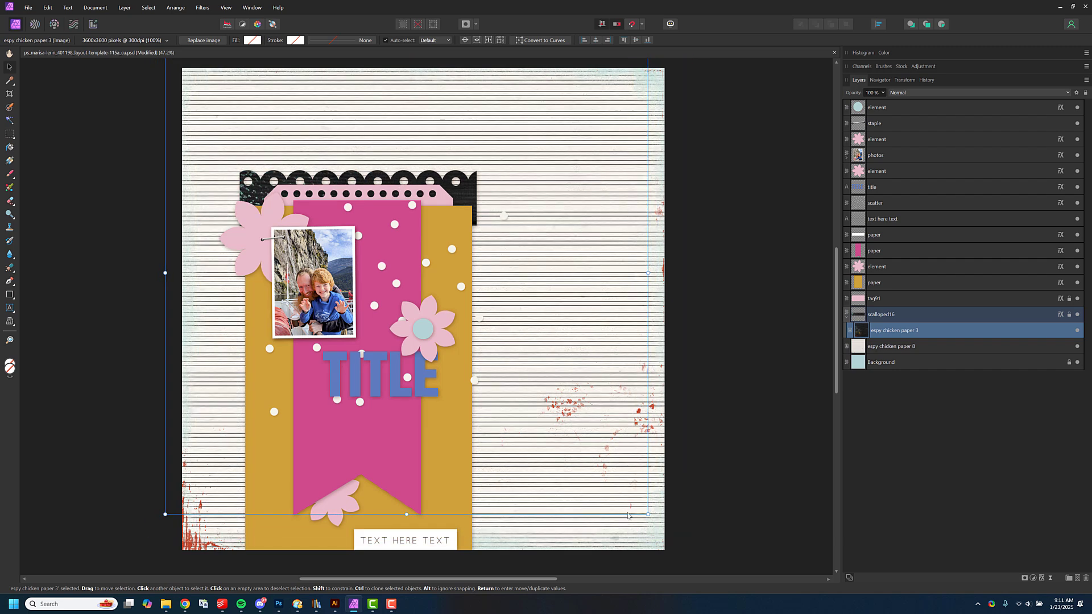
# - Scale espy chicken paper 3 down slightly inside the scalloped border and collapse the scalloped16 layer
pyautogui.moveTo(647, 514); pyautogui.dragTo(515, 381)
pyautogui.moveTo(564, 408); pyautogui.dragTo(625, 490)
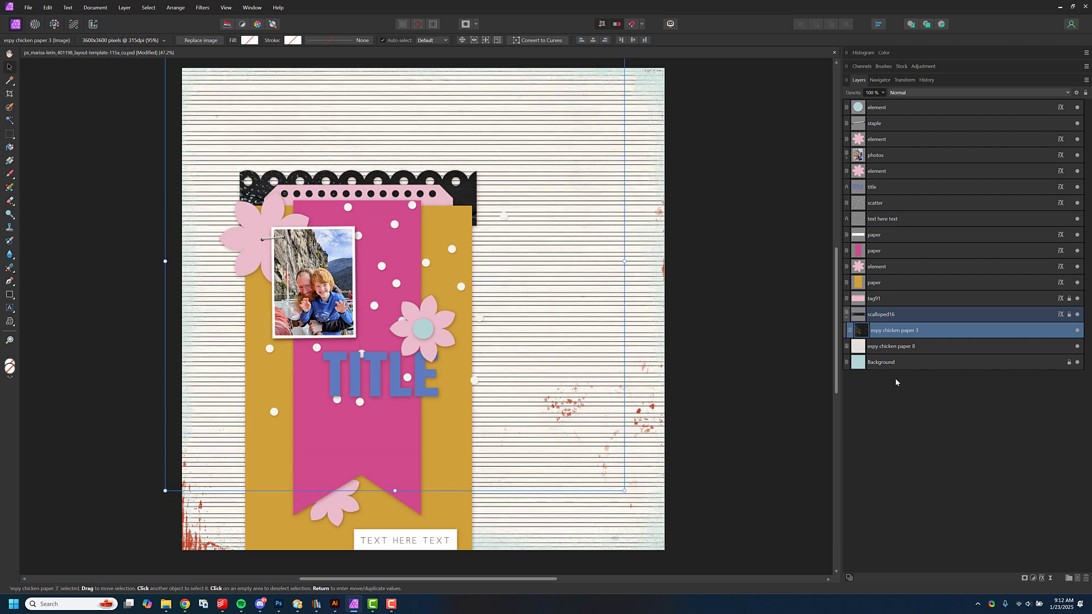
pyautogui.click(846, 317)
# - Place espy chicken paper 12 above the tag91 layer and clip espy chicken solid paper 1 to the mustard paper layer
pyautogui.click(888, 300)
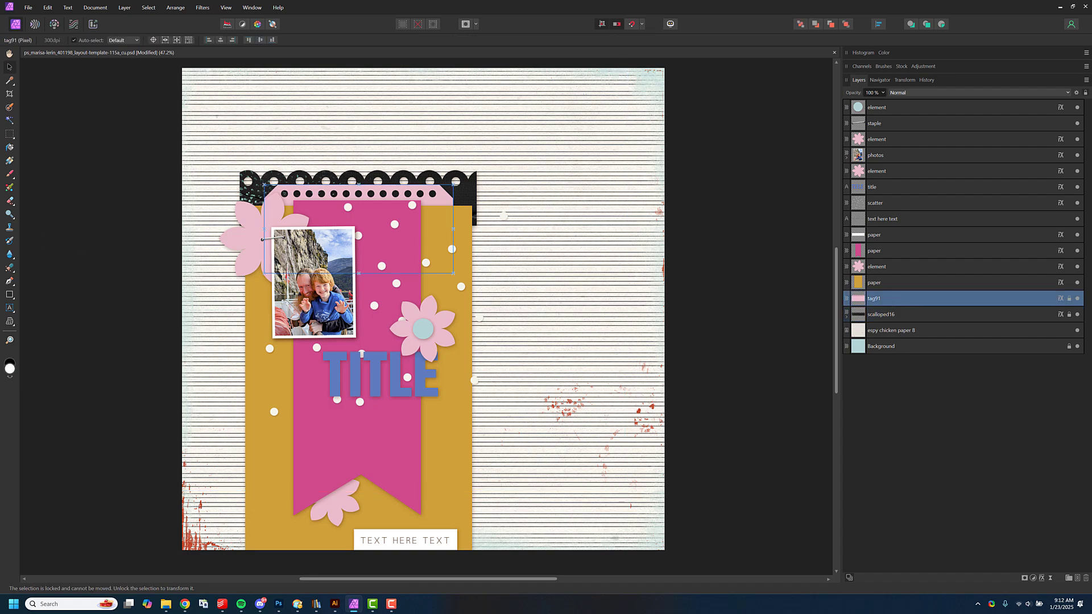
pyautogui.hotkey('ctrl', 'v')
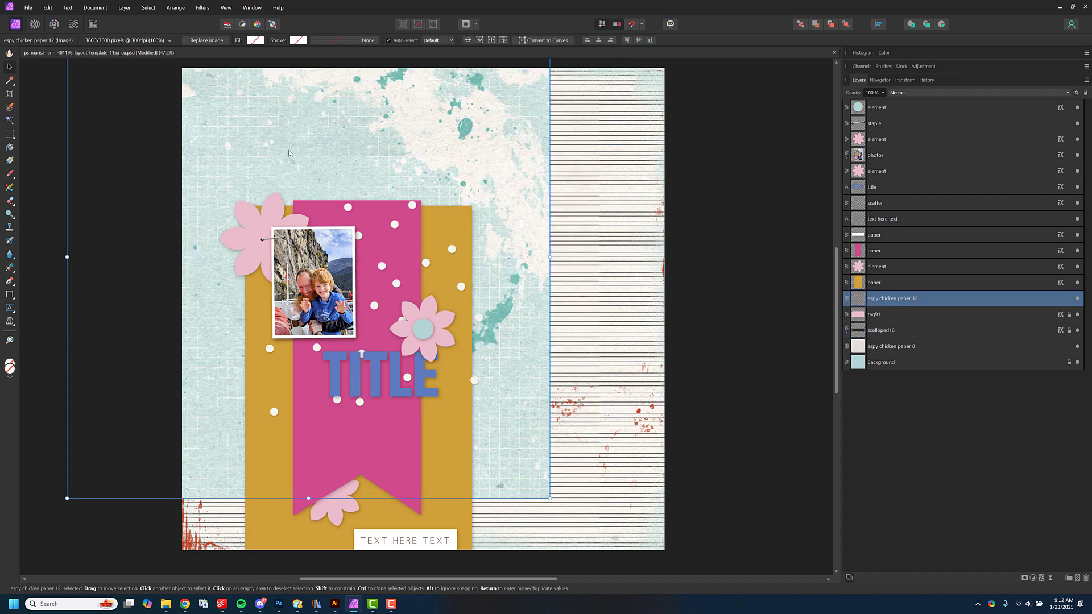
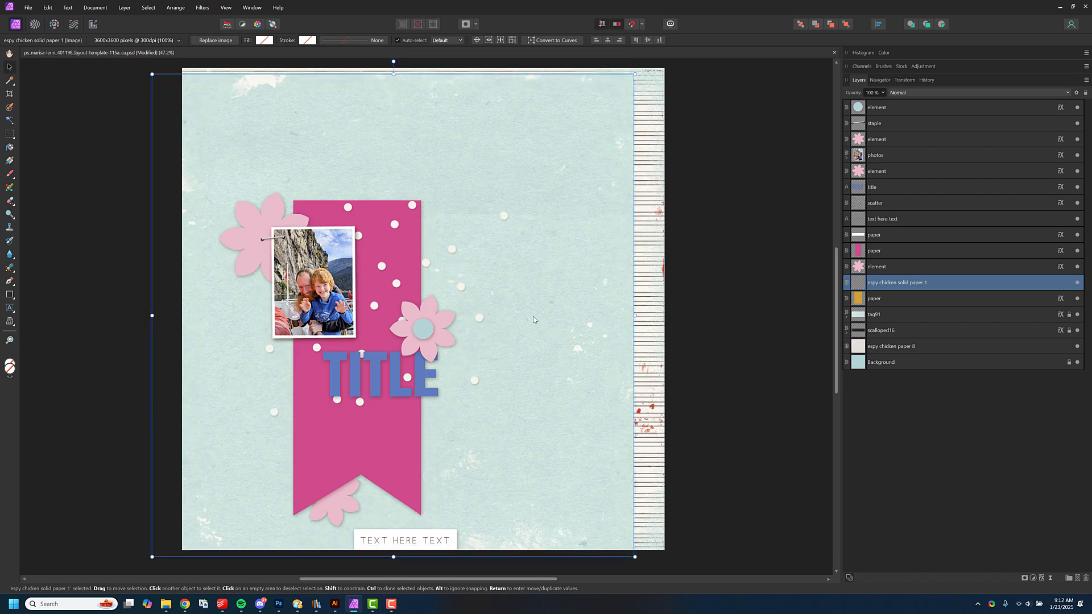
pyautogui.moveTo(906, 285); pyautogui.dragTo(901, 314)
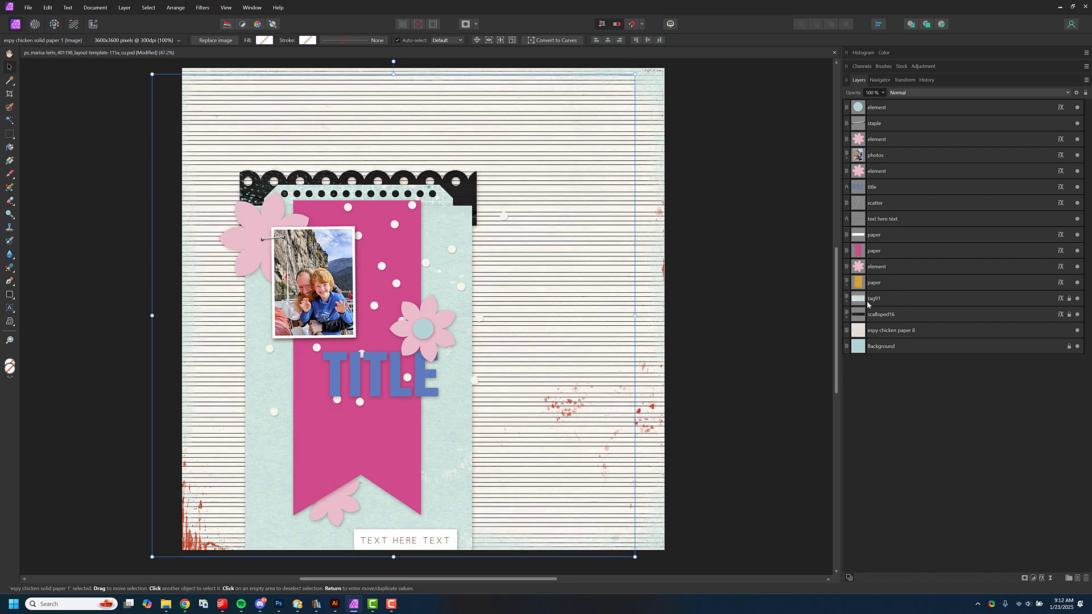
# - Expand the tag91 layer and delete the espy chicken paper 12 clipped inside it
pyautogui.click(847, 302)
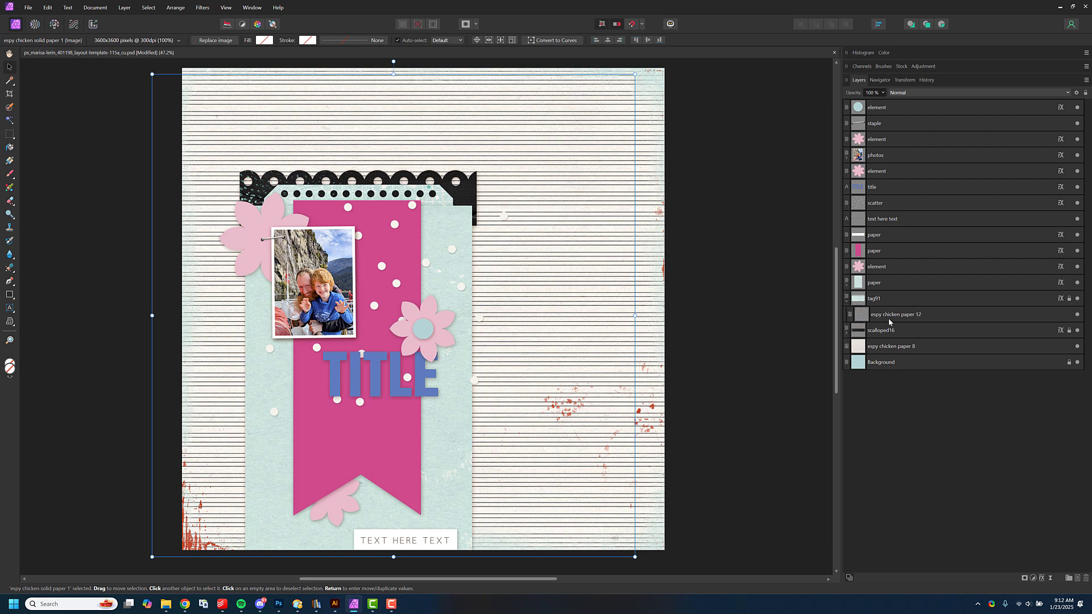
pyautogui.click(917, 315)
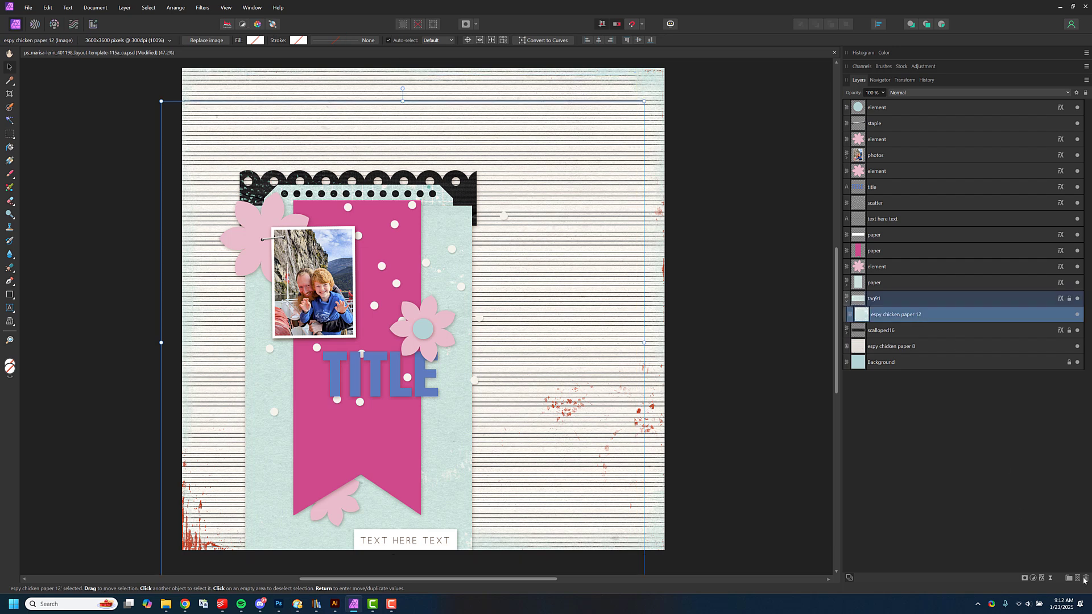
pyautogui.rightClick(975, 316)
pyautogui.click(996, 399)
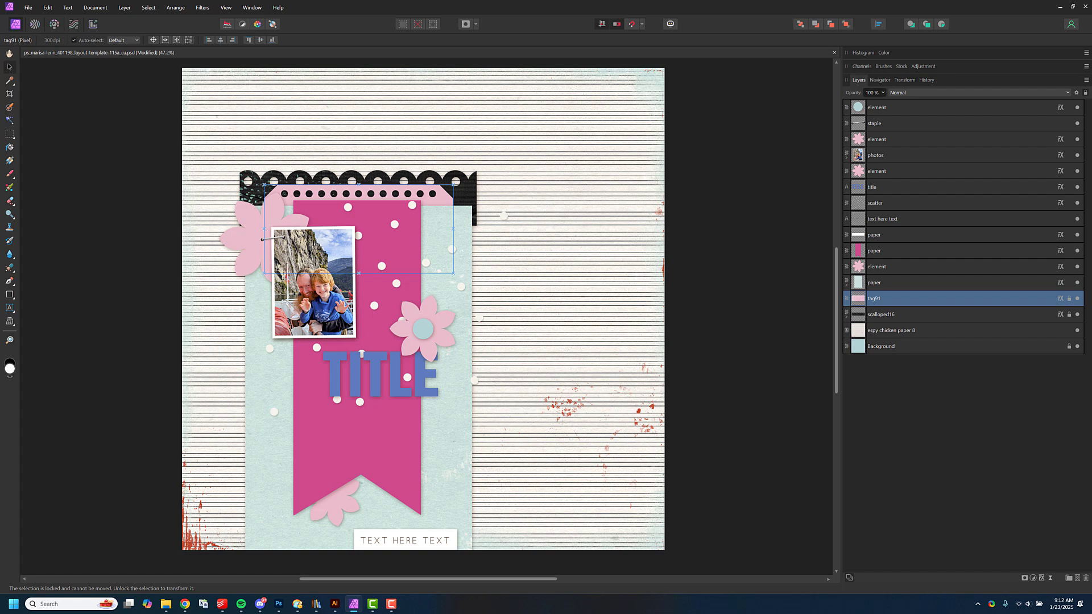
# - Place espy chicken paper 6 above tag91, clip it to the tag and shift it slightly down within the shape
pyautogui.moveTo(326, 278); pyautogui.dragTo(326, 280)
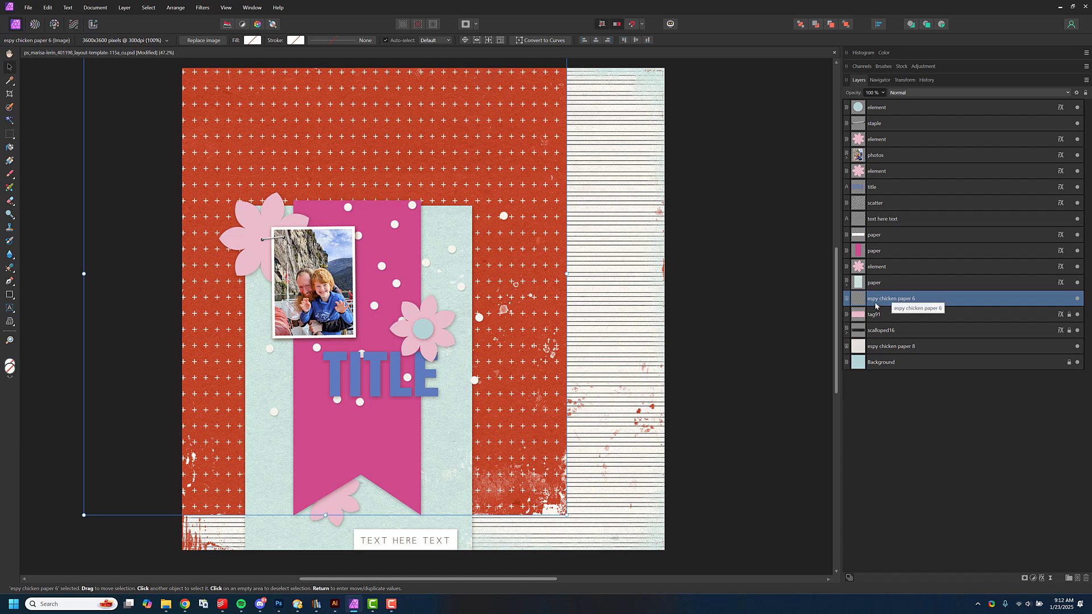
pyautogui.moveTo(882, 302); pyautogui.dragTo(881, 317)
pyautogui.moveTo(447, 205); pyautogui.dragTo(450, 224)
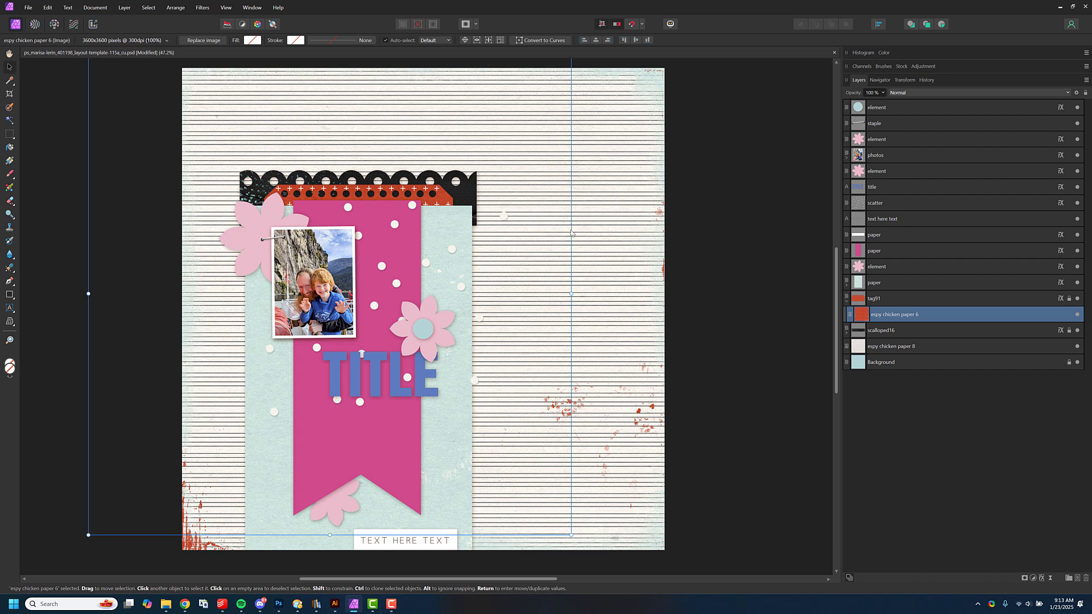
# - Place espy chicken paper 5 above the pink banner's paper layer and clip it to the banner
pyautogui.click(885, 284)
pyautogui.click(882, 265)
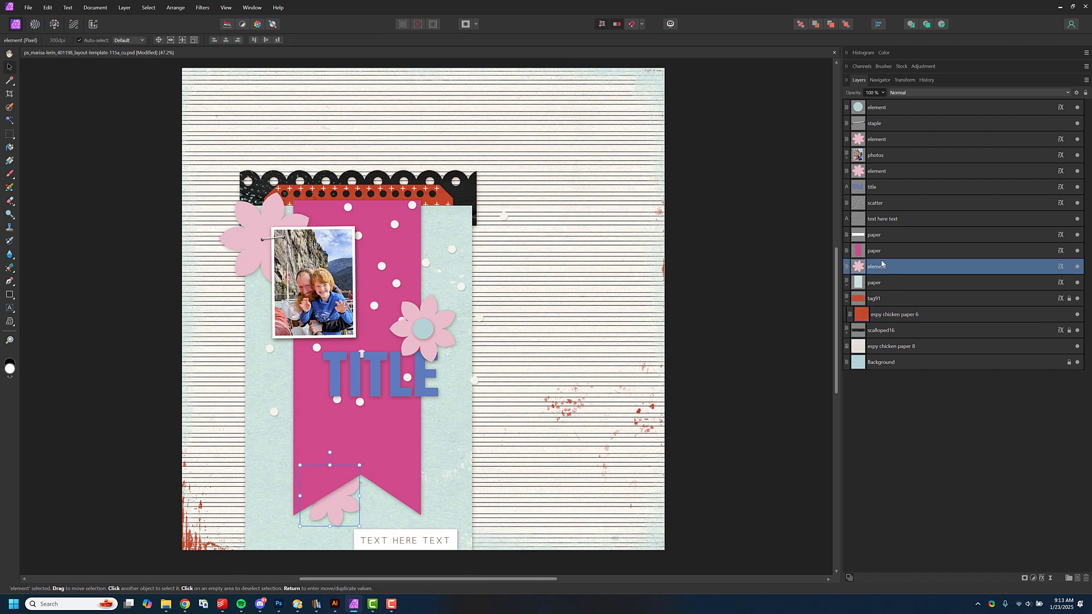
pyautogui.click(884, 256)
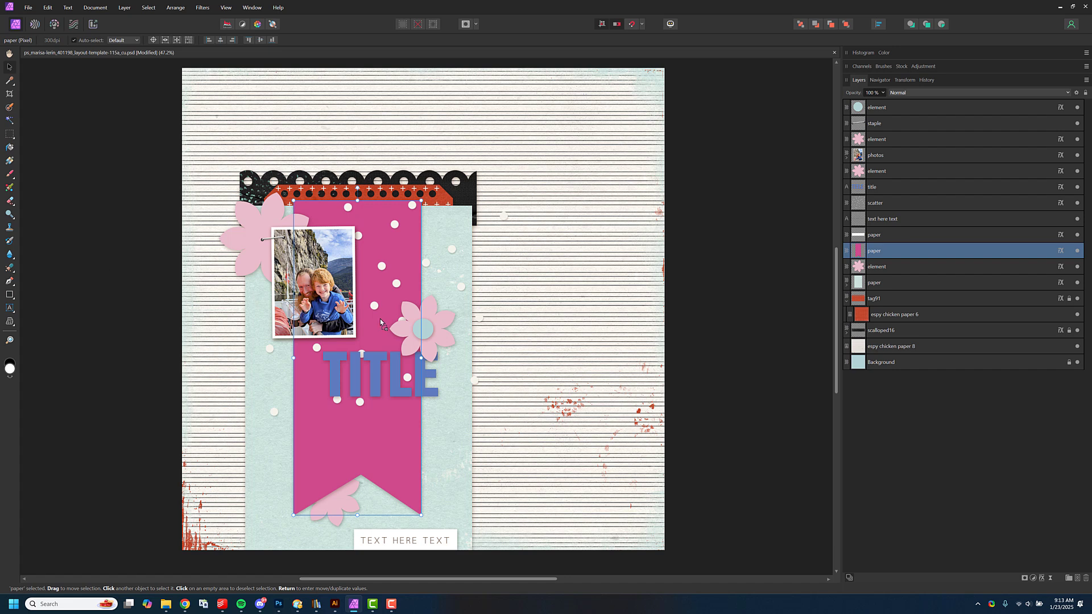
pyautogui.hotkey('ctrl', 'v')
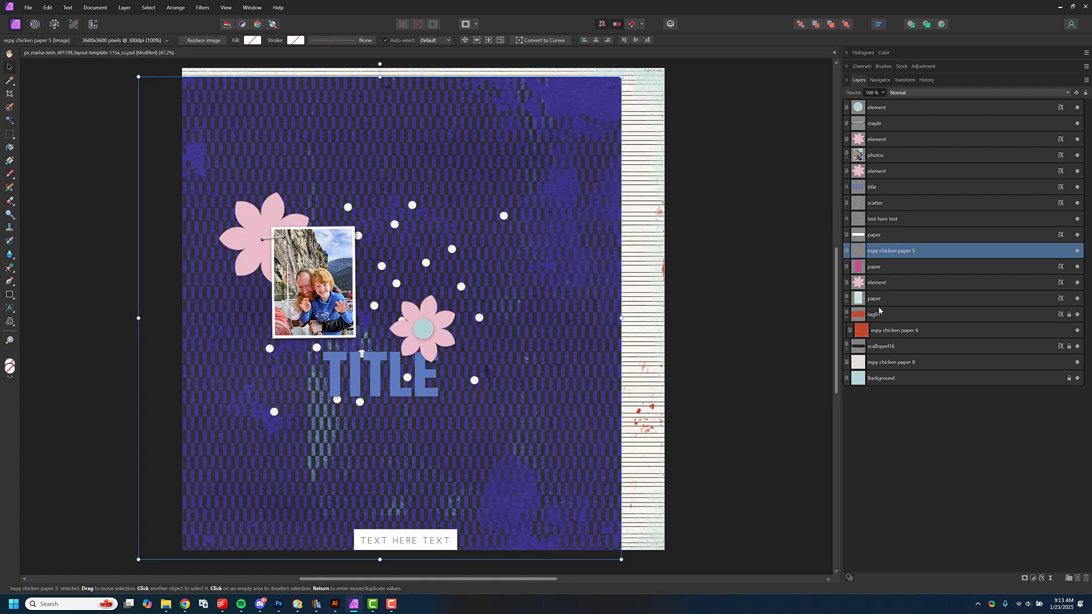
pyautogui.moveTo(899, 253); pyautogui.dragTo(894, 266)
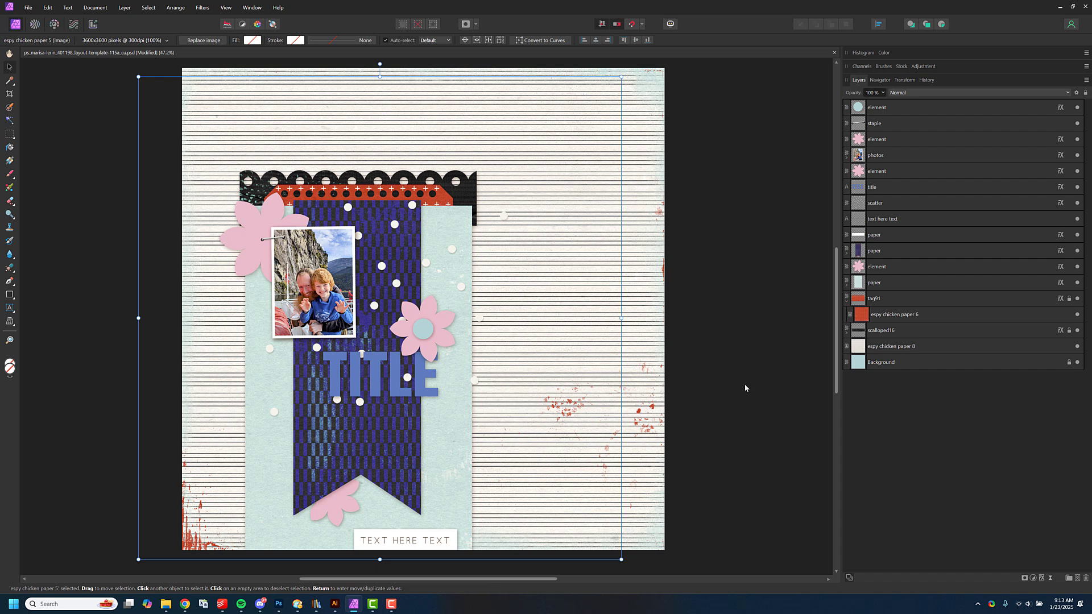
# - Replace the title placeholder text with HELLO on the first line and NORWAY on the second
pyautogui.click(883, 188)
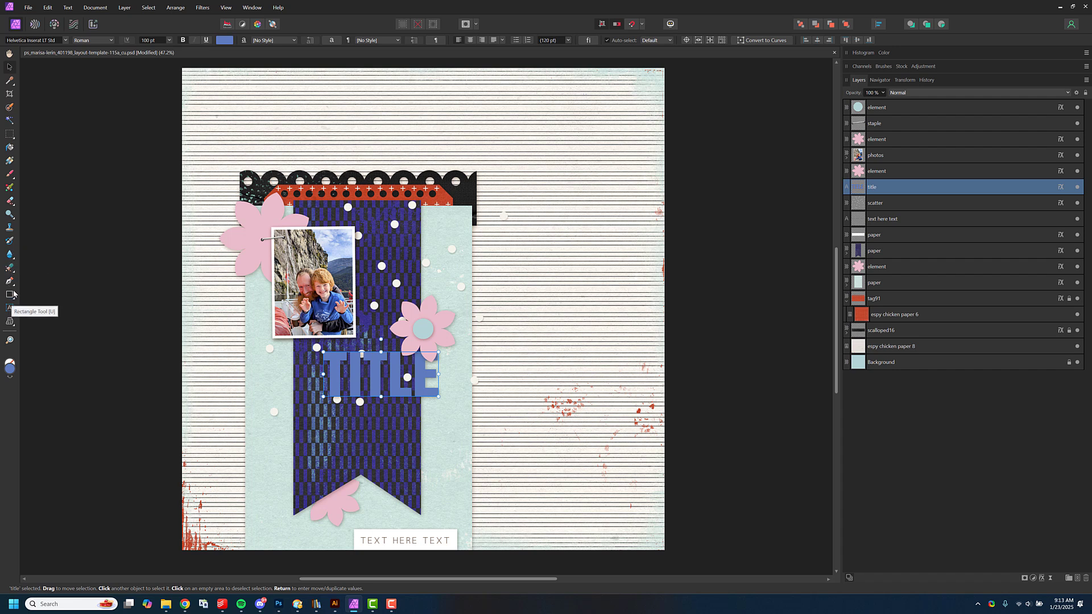
pyautogui.click(10, 308)
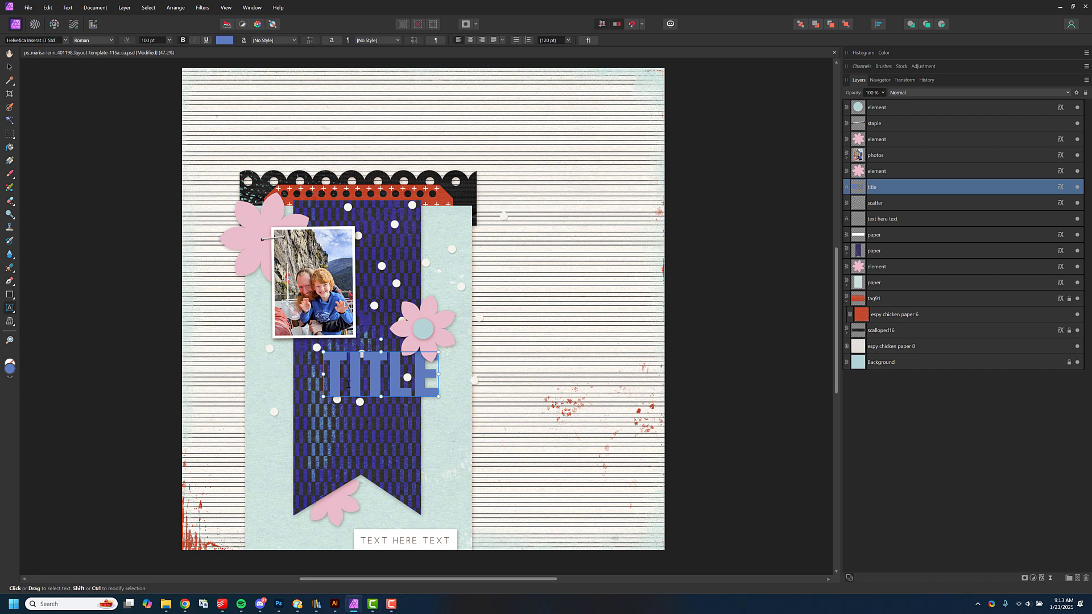
pyautogui.doubleClick(354, 379)
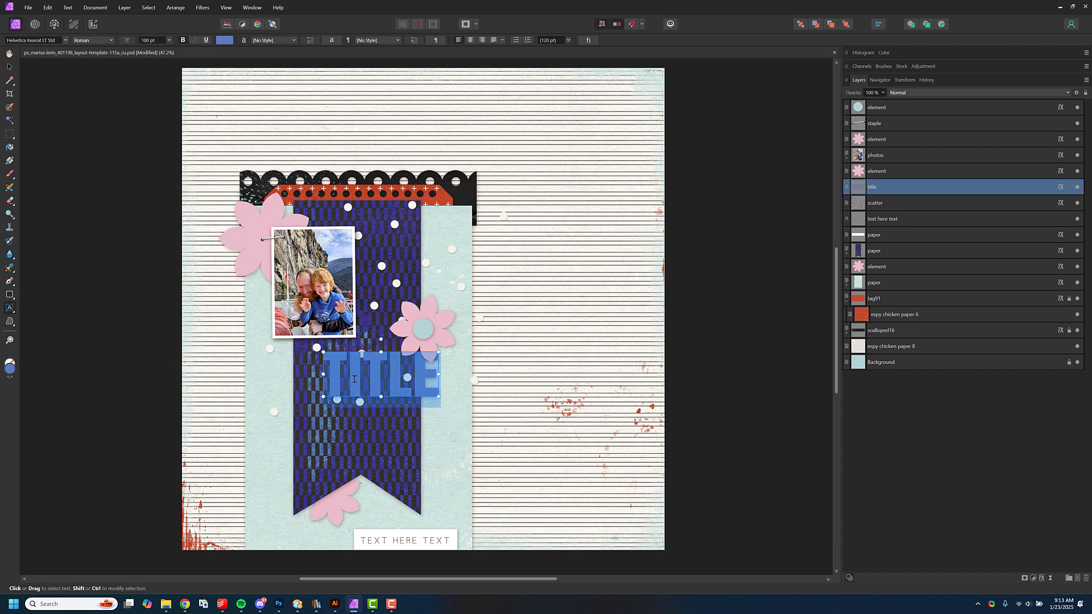
pyautogui.write('HELLOW')
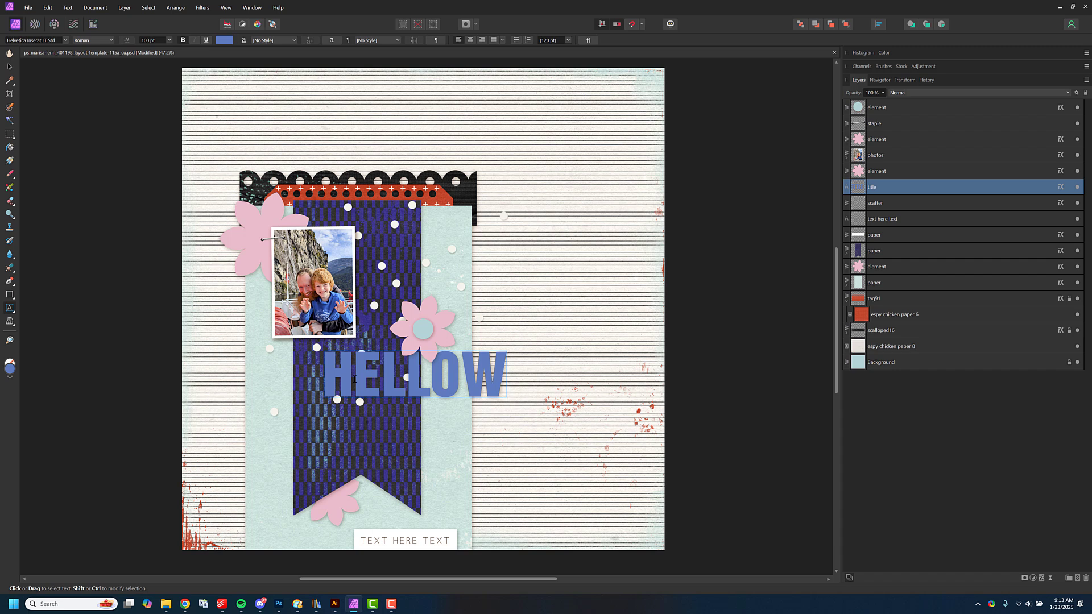
pyautogui.press('BackSpace')
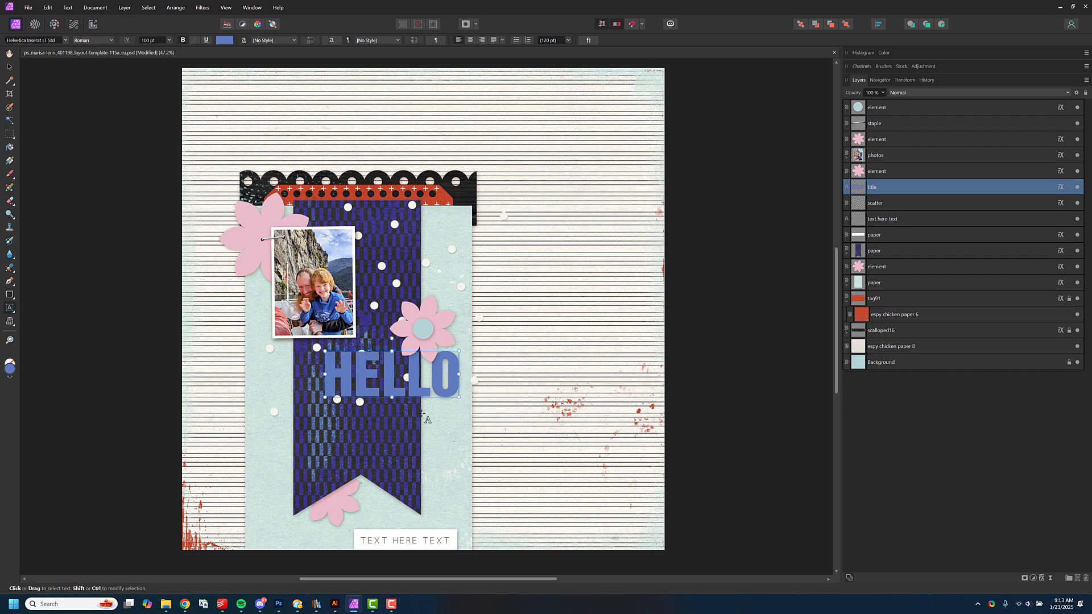
pyautogui.press('Escape')
pyautogui.click(361, 389)
pyautogui.press('Escape')
pyautogui.click(458, 370)
pyautogui.press('Return')
pyautogui.write('NORWAY')
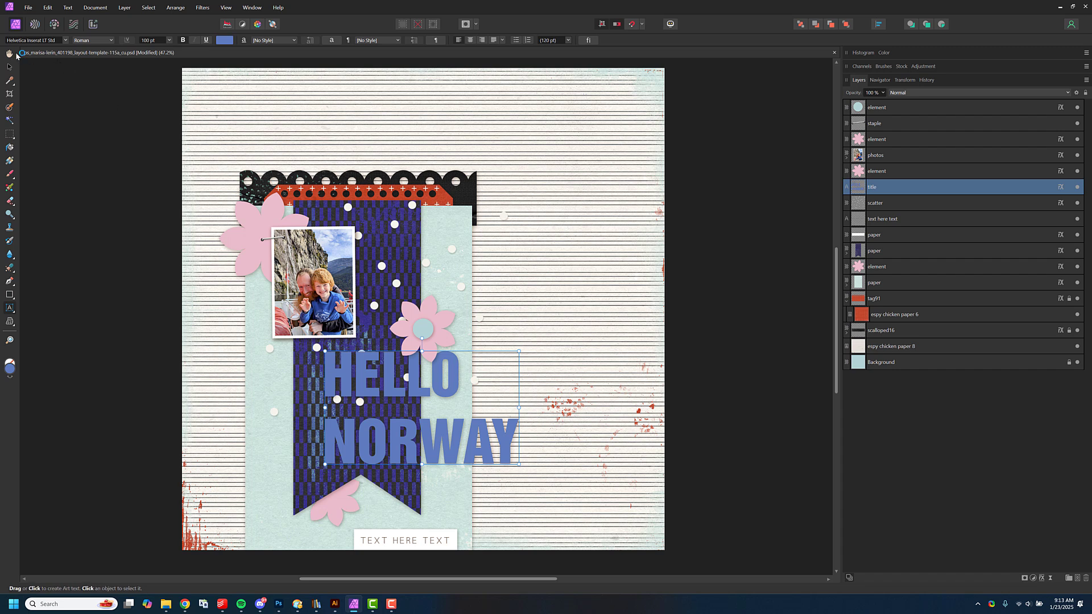
# - Move the title up and to the left, and centre-align its two lines
pyautogui.click(10, 68)
pyautogui.moveTo(398, 384); pyautogui.dragTo(377, 368)
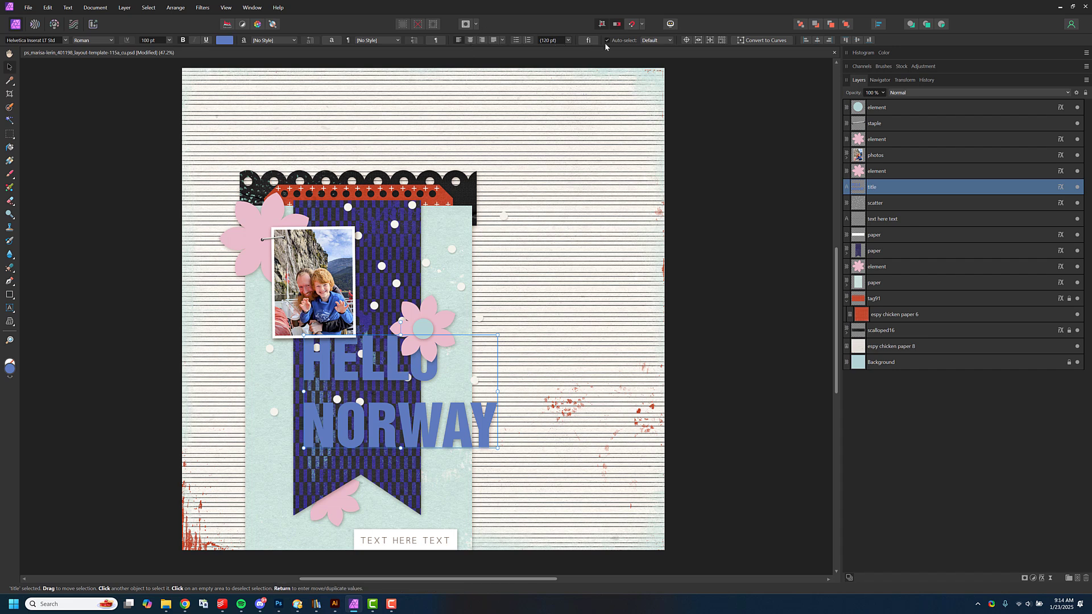
pyautogui.click(471, 42)
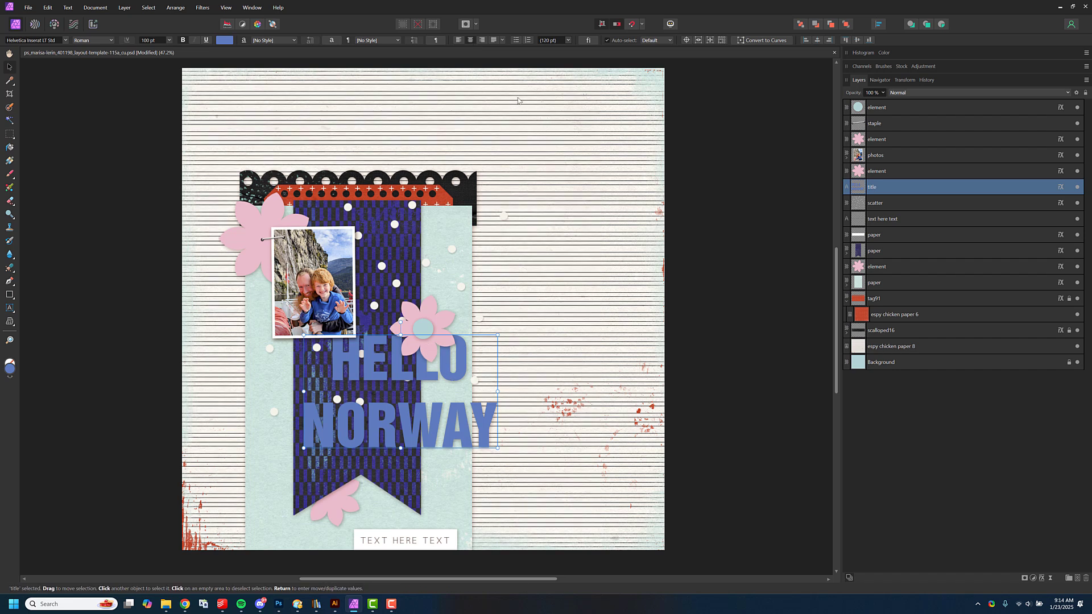
# - Set the title's line spacing to 90 pt and reposition the text over the banner, just below the photo
pyautogui.click(561, 40)
pyautogui.write('90')
pyautogui.press('Return')
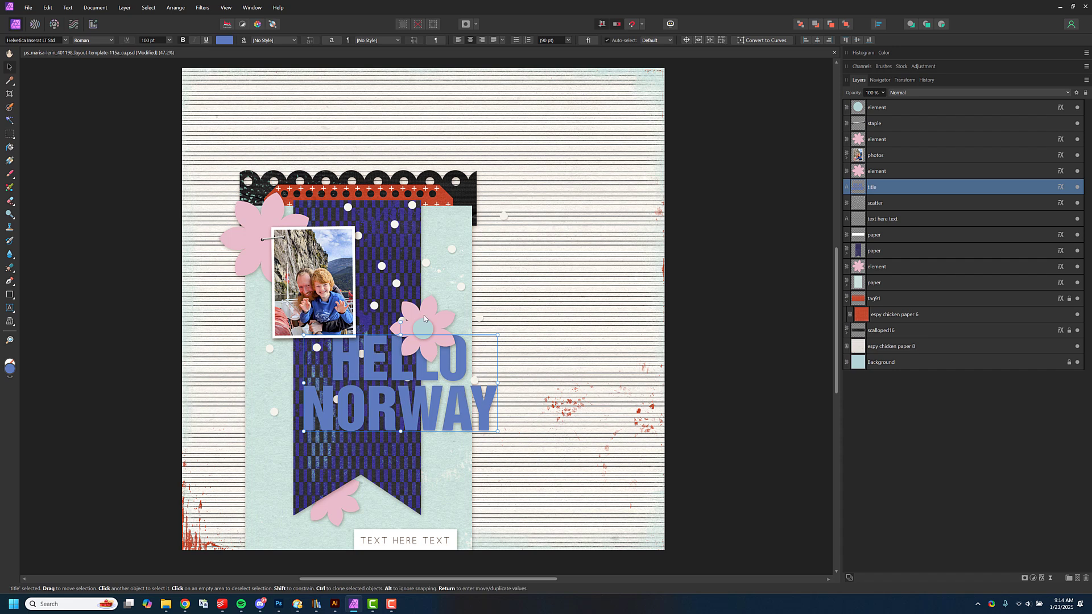
pyautogui.moveTo(423, 382); pyautogui.dragTo(393, 390)
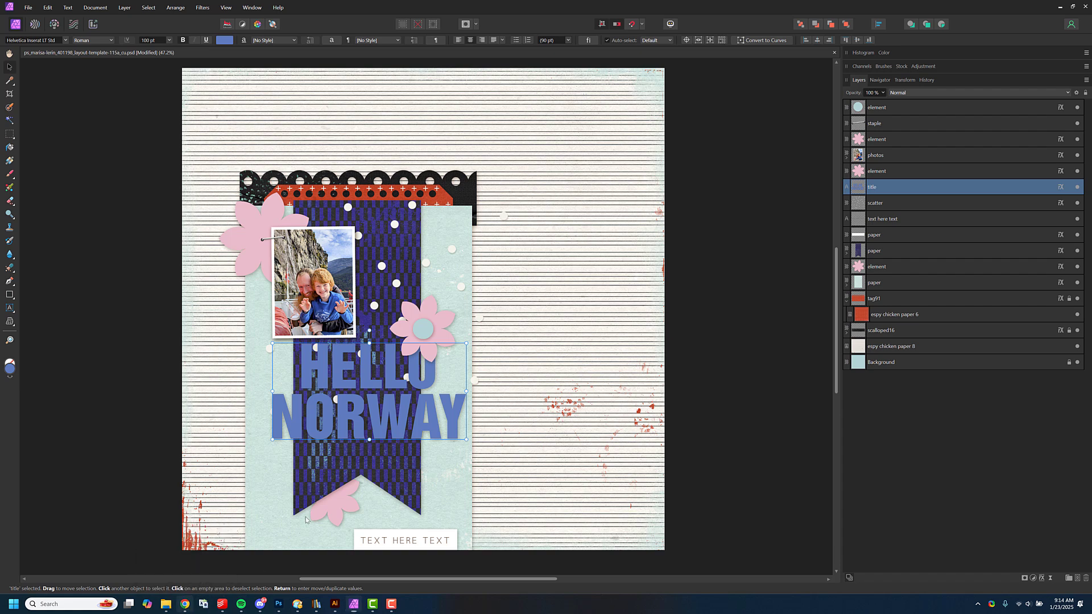
# - Switch to Chrome and open DigitalScrapbook.com's graphics listing in a new tab
pyautogui.click(185, 604)
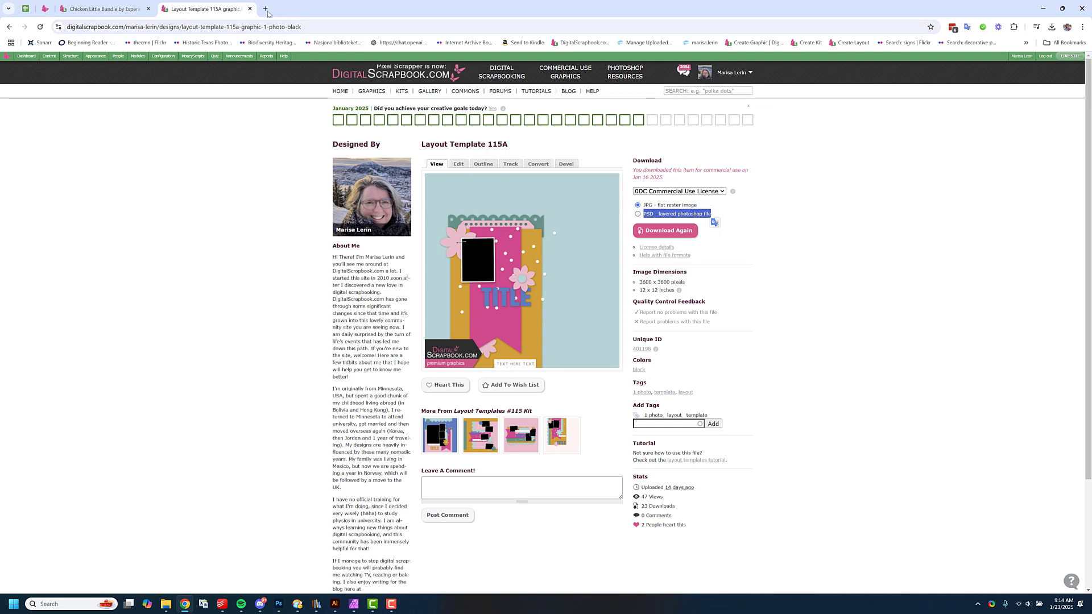
pyautogui.rightClick(365, 93)
pyautogui.click(379, 100)
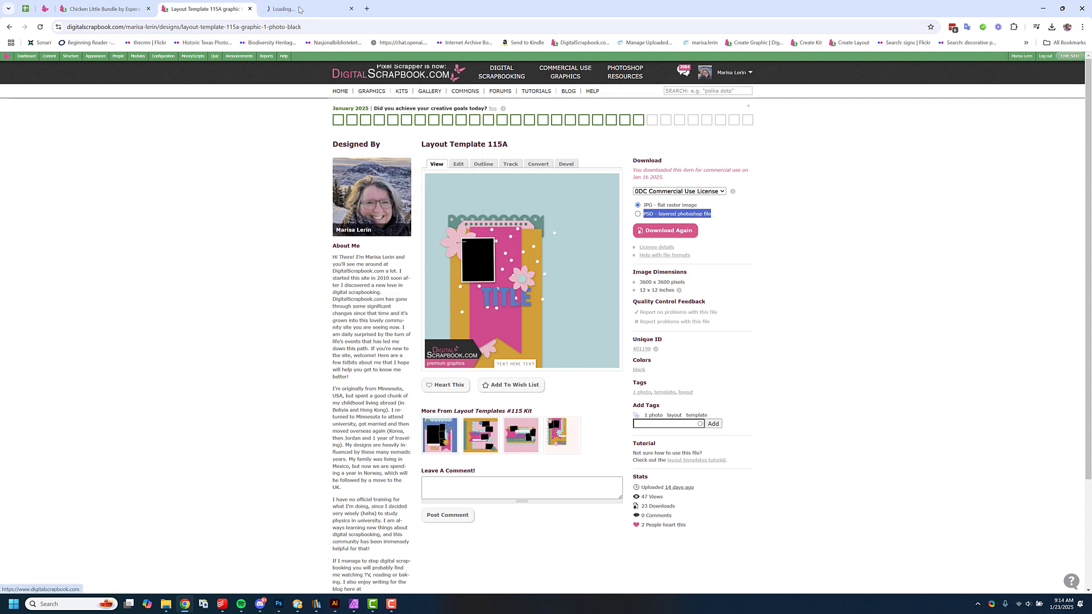
pyautogui.click(299, 10)
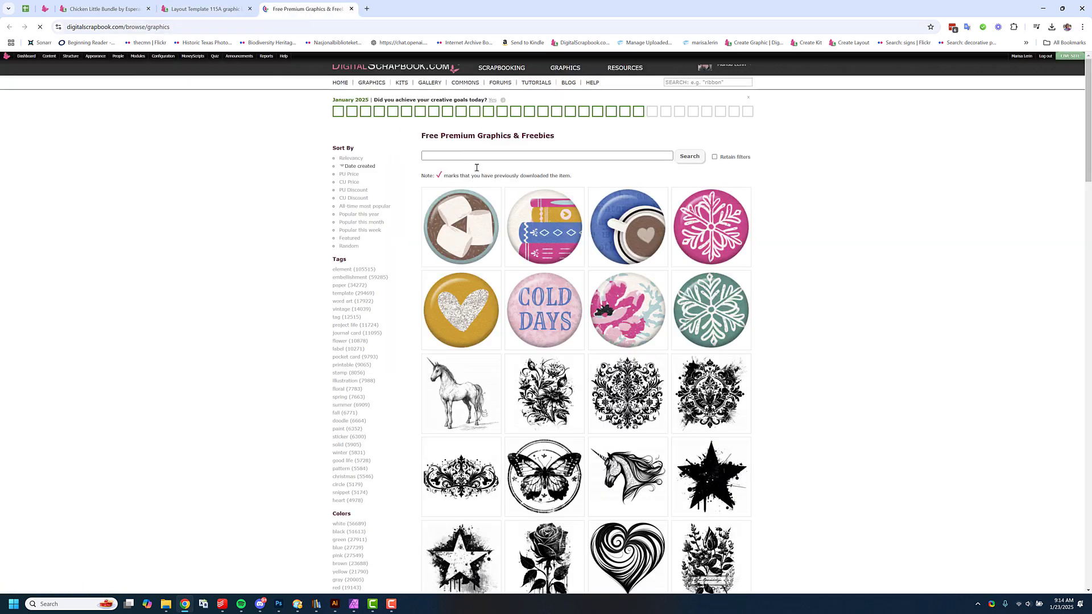
# - Search the graphics for "white paper" and download XY - Chalkboard Textures - Folded White 3
pyautogui.click(535, 165)
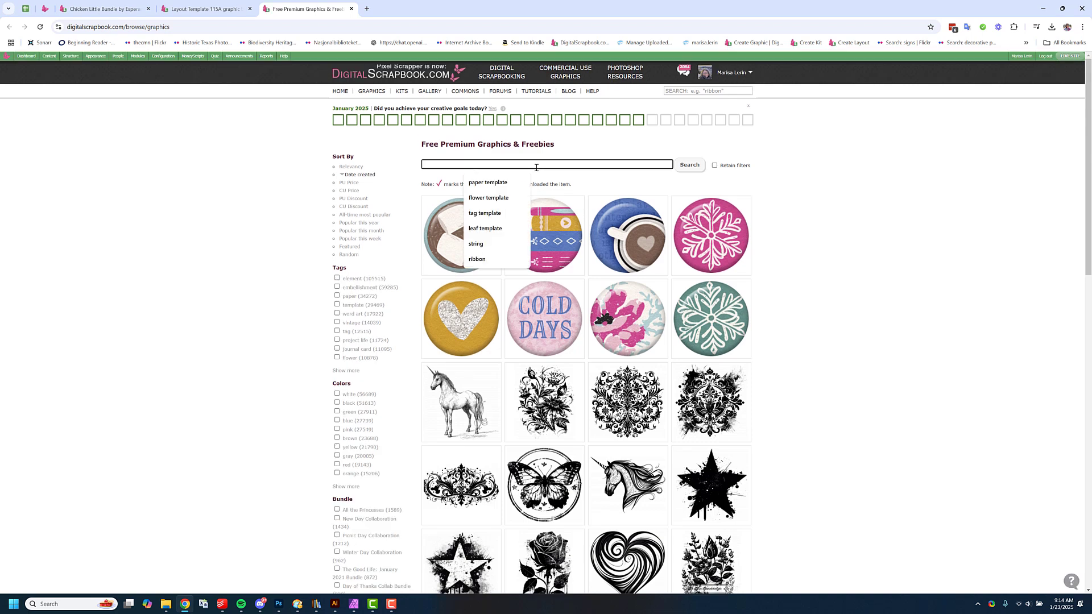
pyautogui.write('white paper')
pyautogui.press('Return')
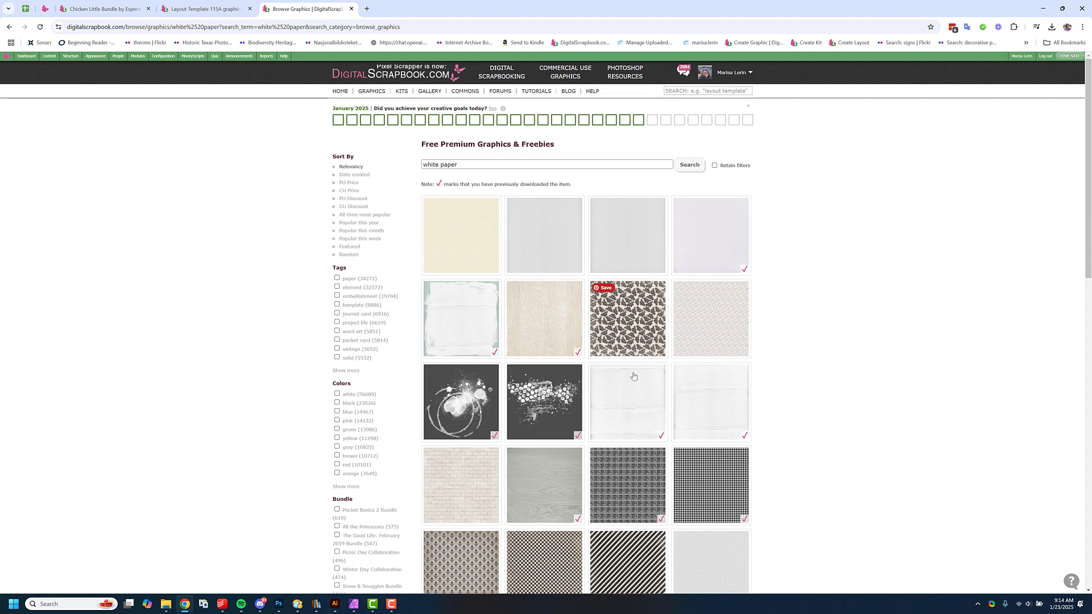
pyautogui.click(631, 402)
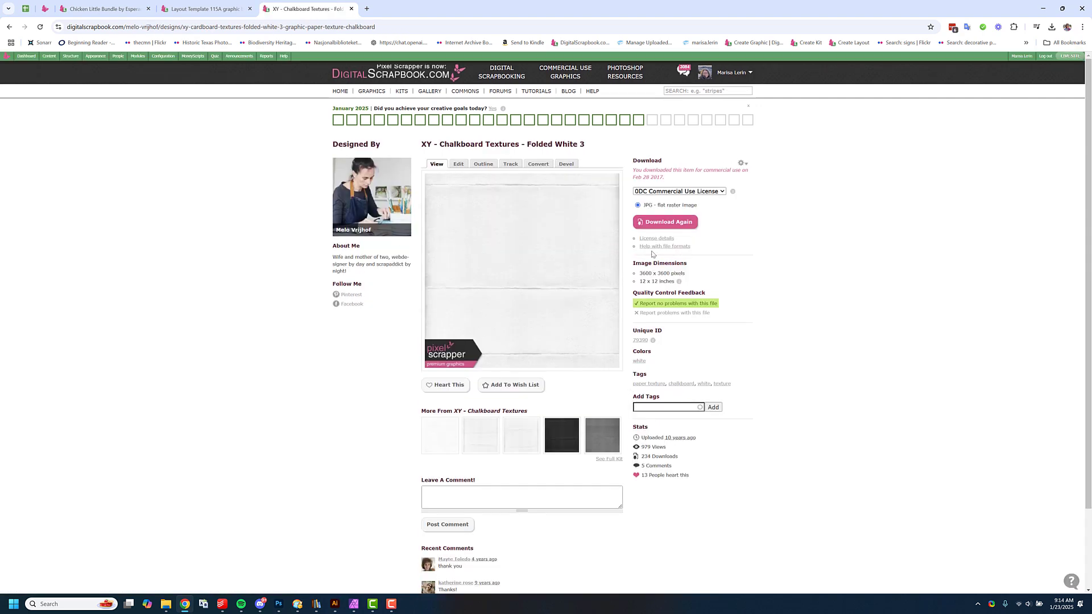
pyautogui.click(658, 228)
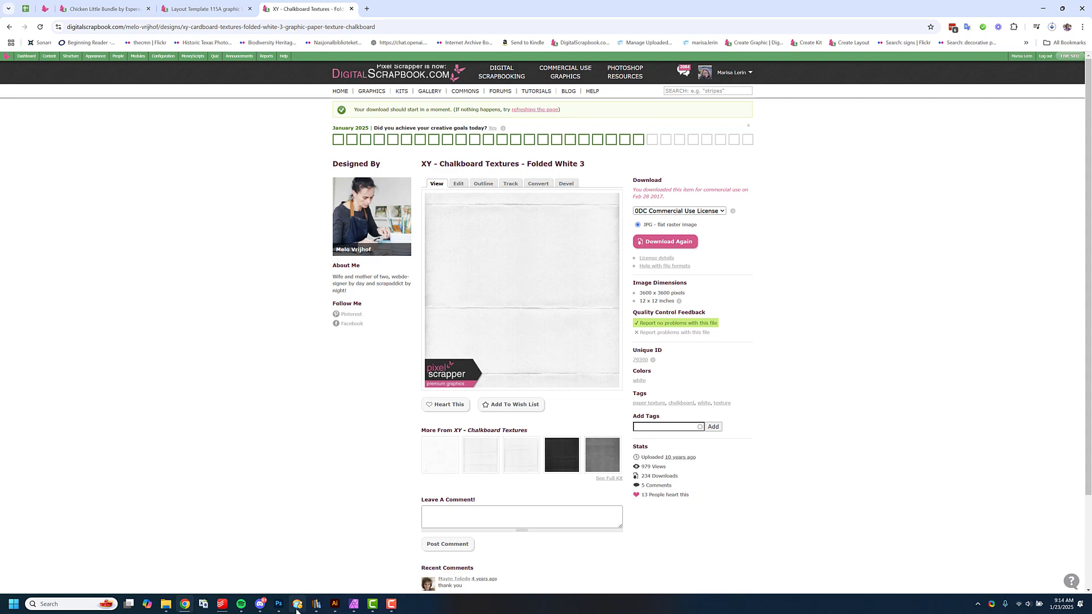
# - Switch back to Affinity Photo, place the downloaded folded white texture above the title, clip it to the text and deselect
pyautogui.click(354, 603)
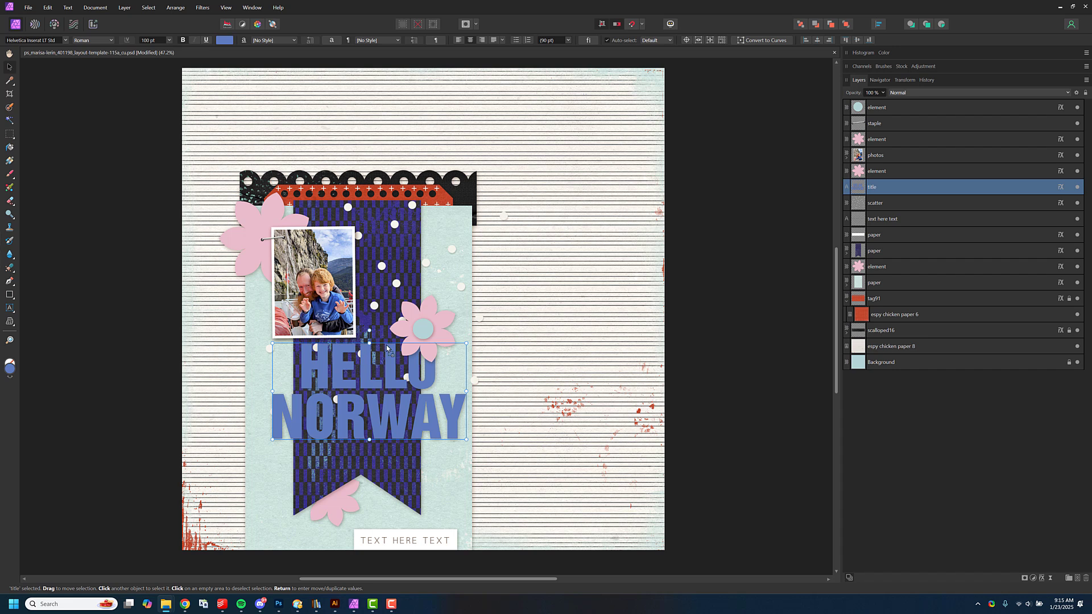
pyautogui.click(411, 348)
pyautogui.hotkey('ctrl', 'v')
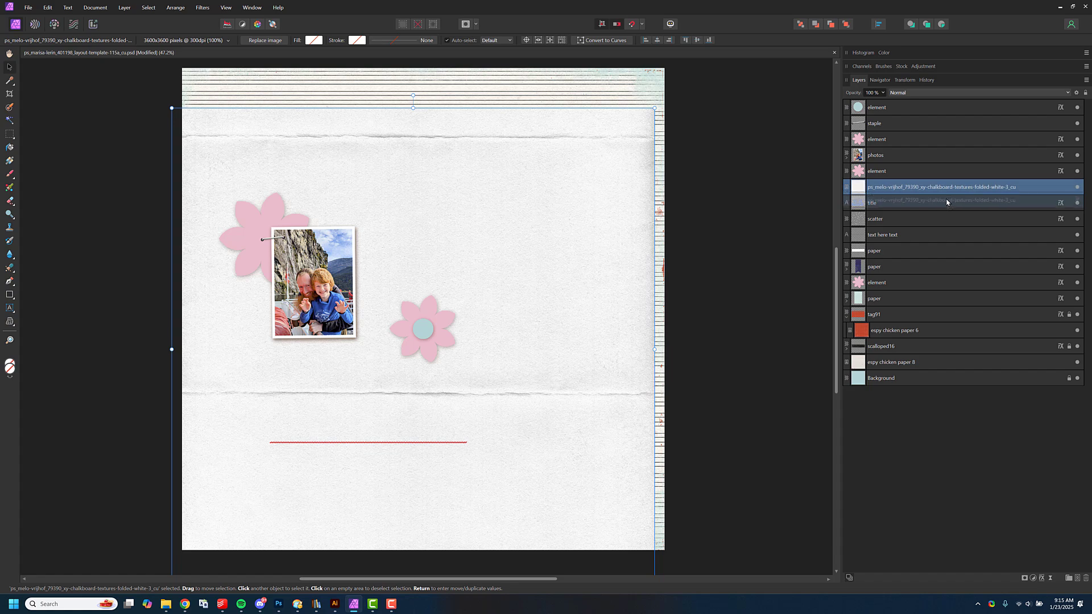
pyautogui.hotkey('ctrl', 'shift', '[')
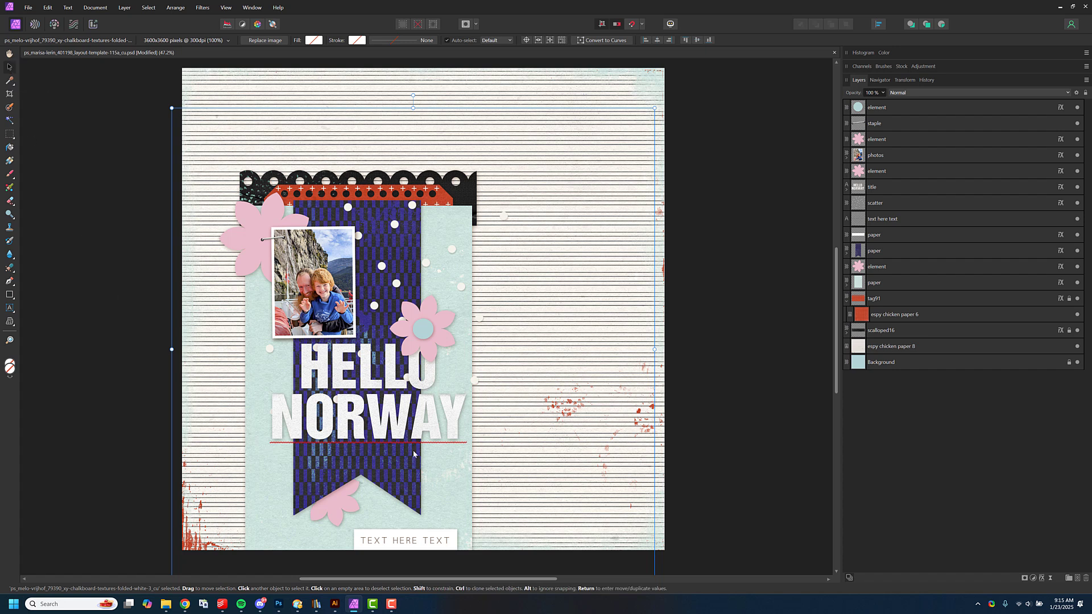
pyautogui.click(723, 427)
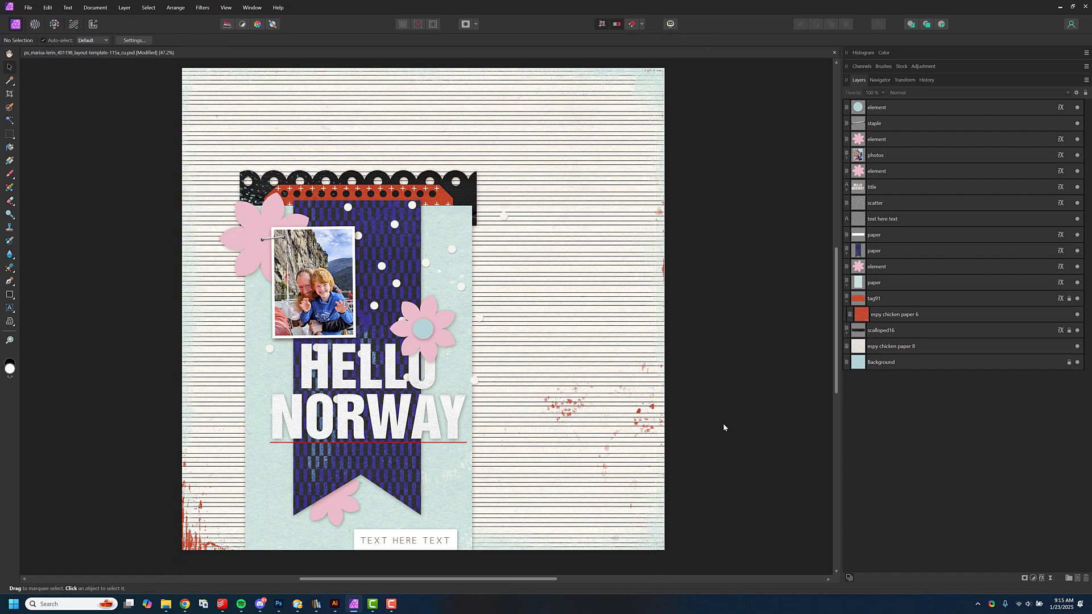
# - Move the pink flower and its pale blue centre together so they overlap the photo's lower right corner
pyautogui.click(425, 329)
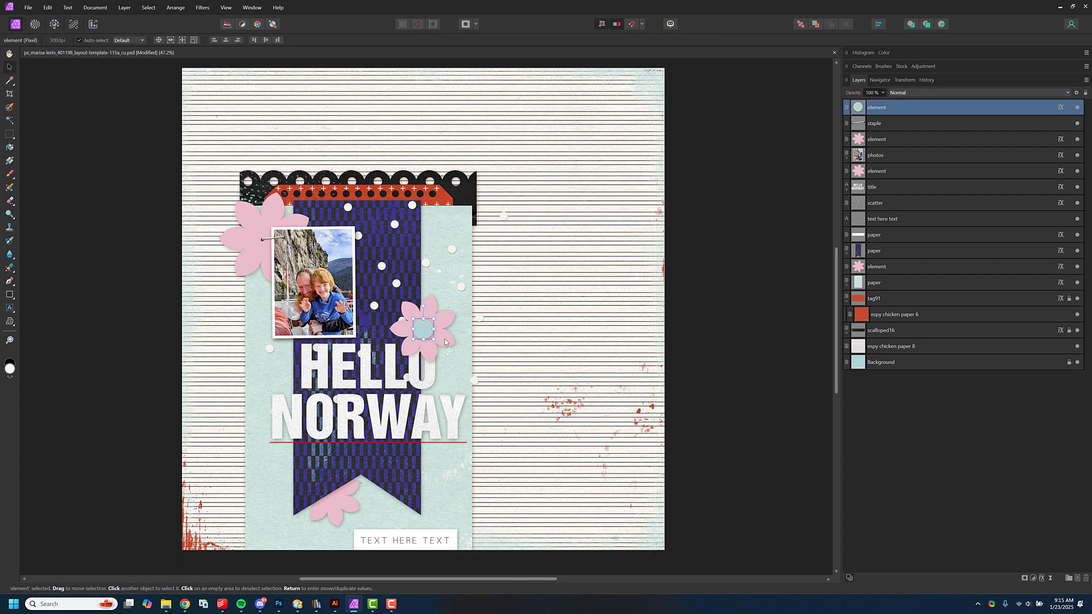
pyautogui.keyDown('shift'); pyautogui.click(445, 339); pyautogui.keyUp('shift')
pyautogui.moveTo(444, 339); pyautogui.dragTo(397, 337)
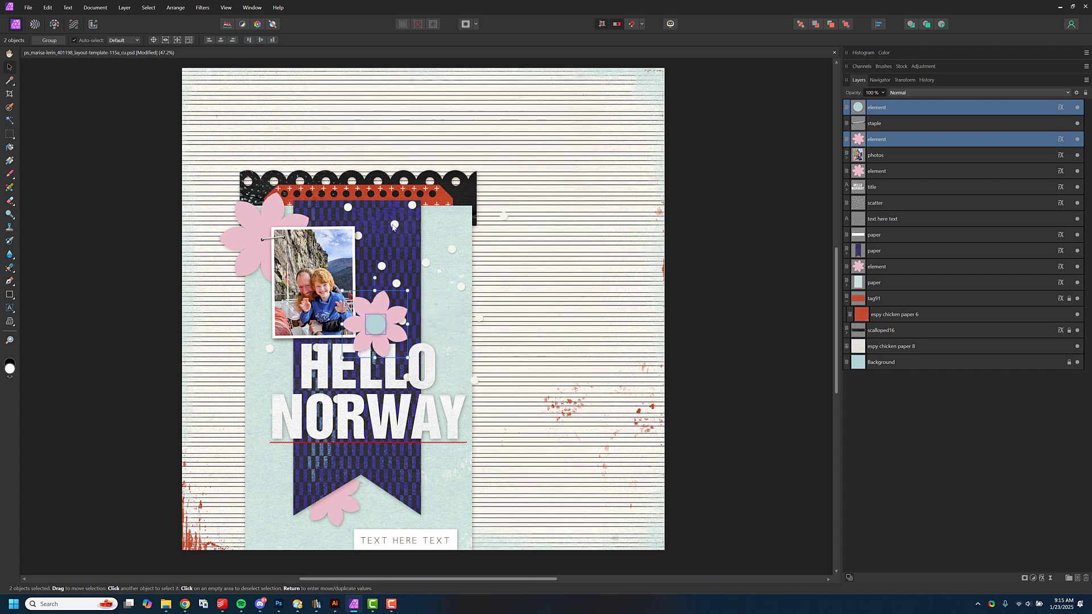
# - Shift the scattered dots slightly left, add espy chicken paper 10 above the scatter layer and clip it to the dots
pyautogui.moveTo(394, 224); pyautogui.dragTo(376, 229)
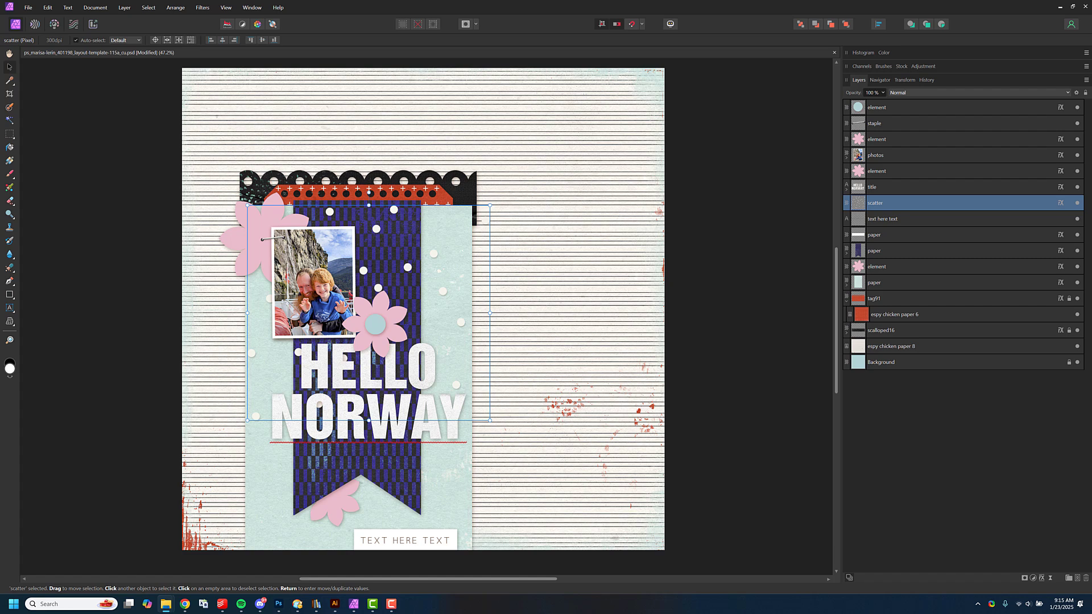
pyautogui.hotkey('ctrl', 'v')
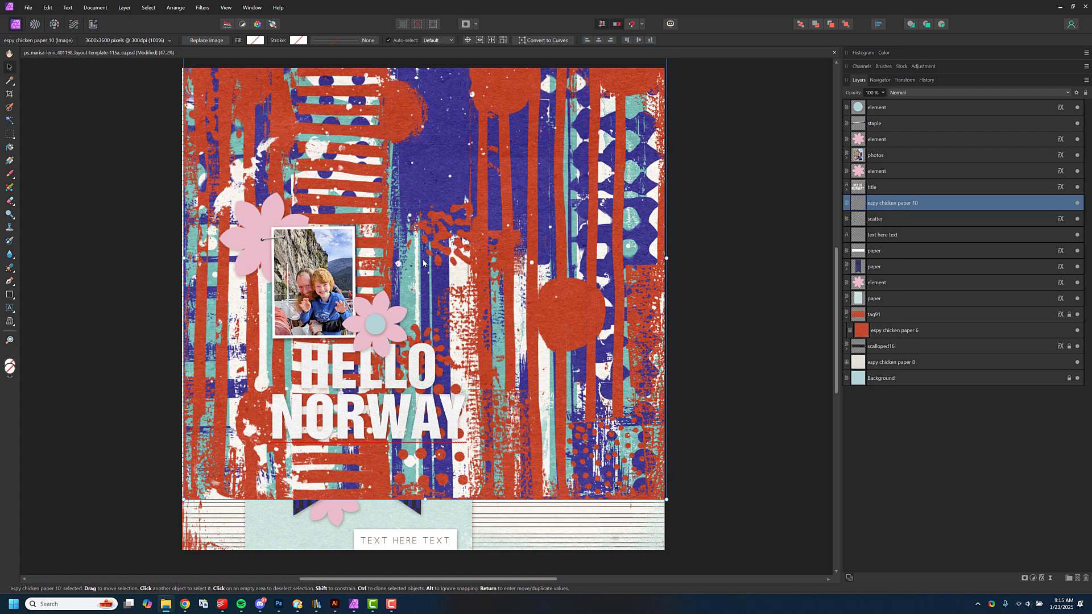
pyautogui.moveTo(900, 206); pyautogui.dragTo(897, 220)
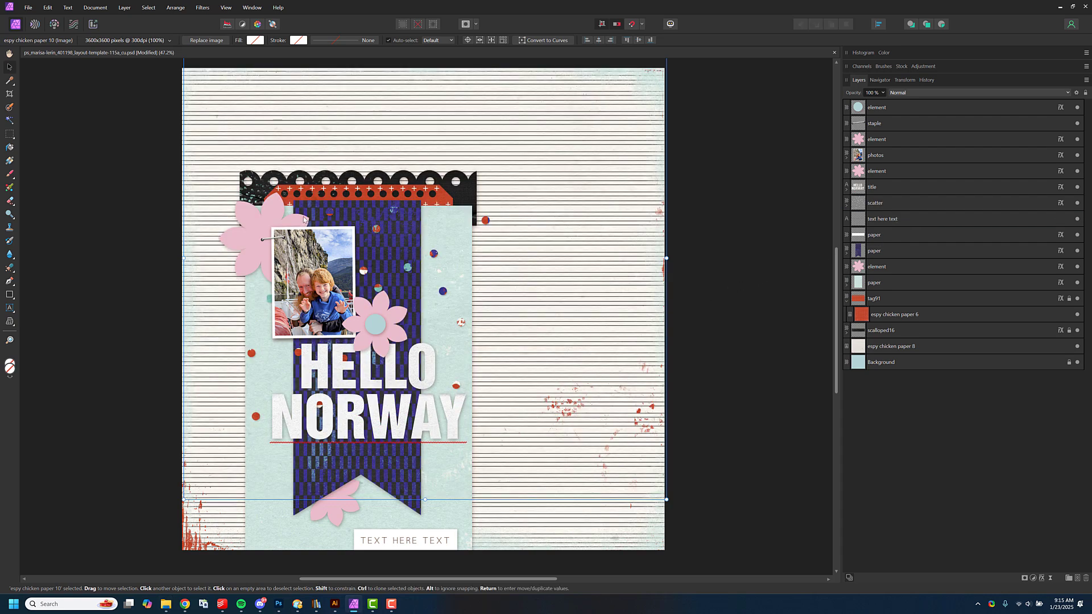
# - Add espy chicken solid paper 5 above the large flower behind the photo and clip it to that flower
pyautogui.click(274, 215)
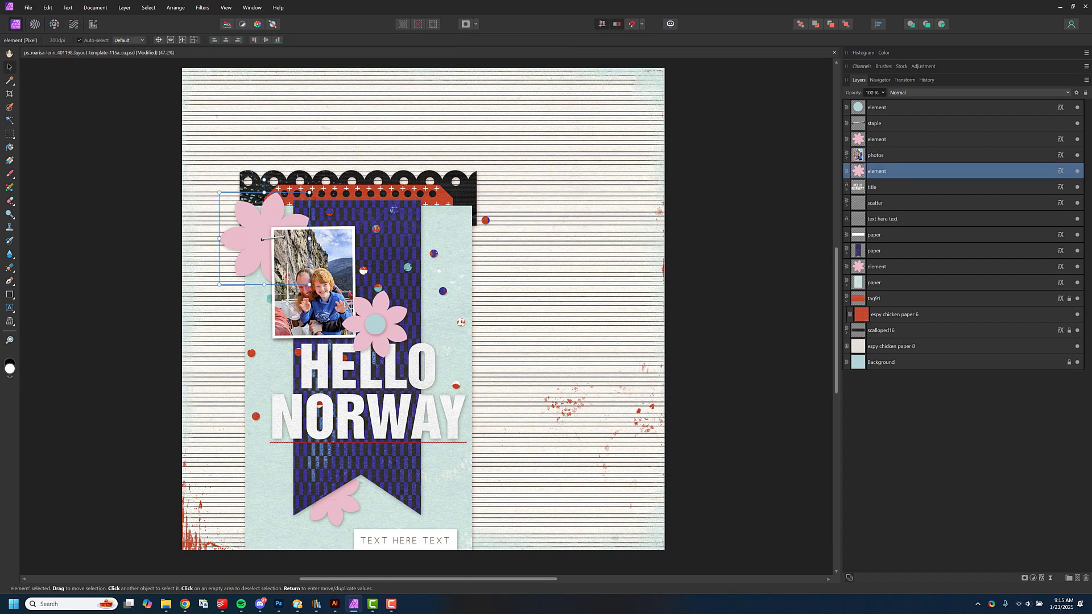
pyautogui.click(295, 268)
pyautogui.moveTo(889, 175); pyautogui.dragTo(886, 189)
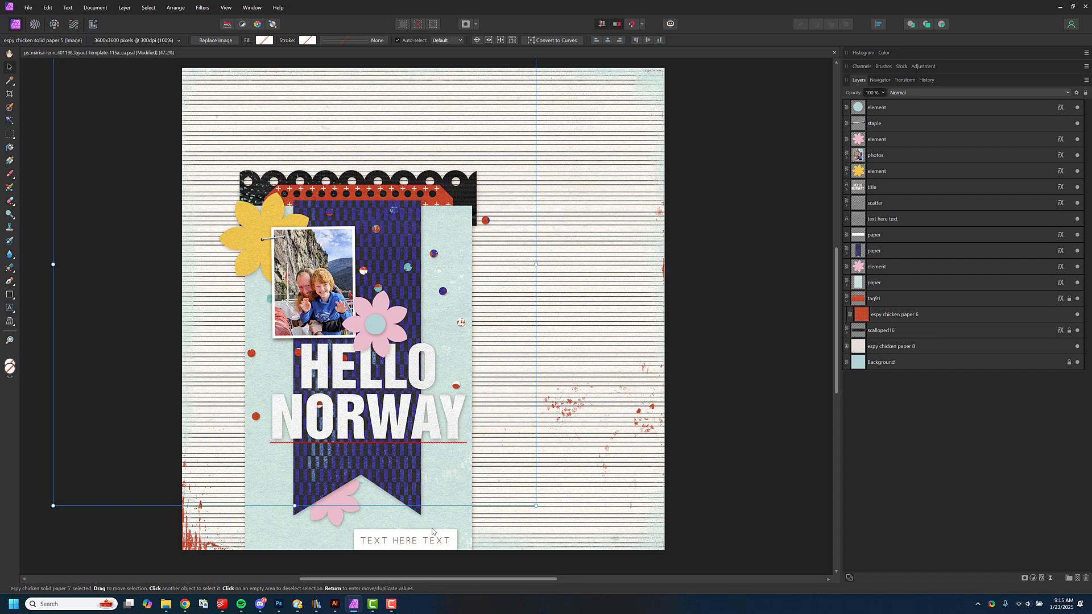
# - Replace the placeholder text on the white label at the page bottom with "FJORD CRUISE"
pyautogui.click(418, 541)
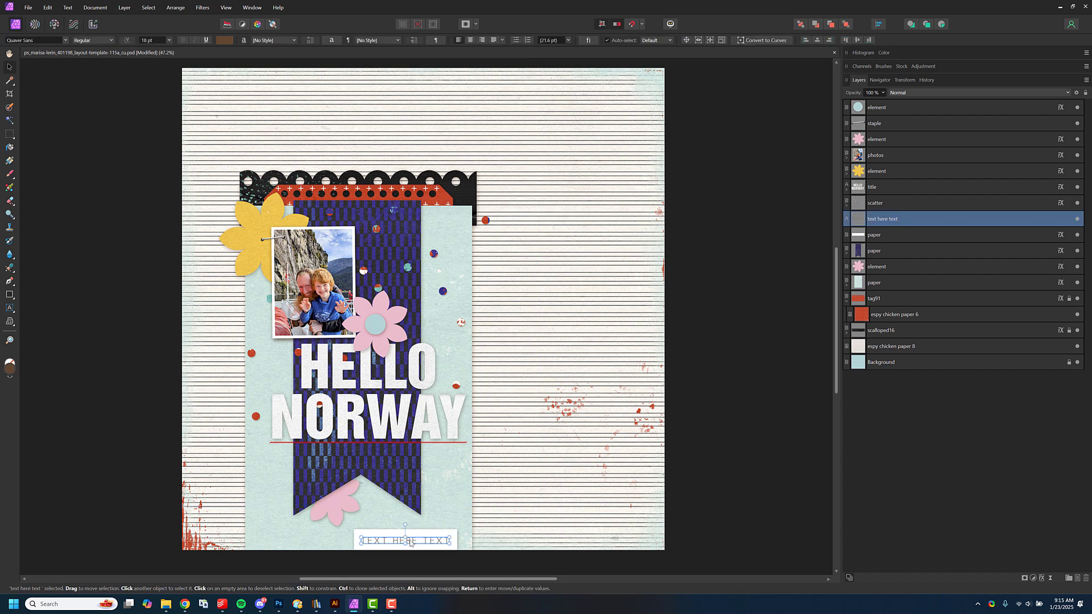
pyautogui.doubleClick(411, 541)
pyautogui.tripleClick(411, 541)
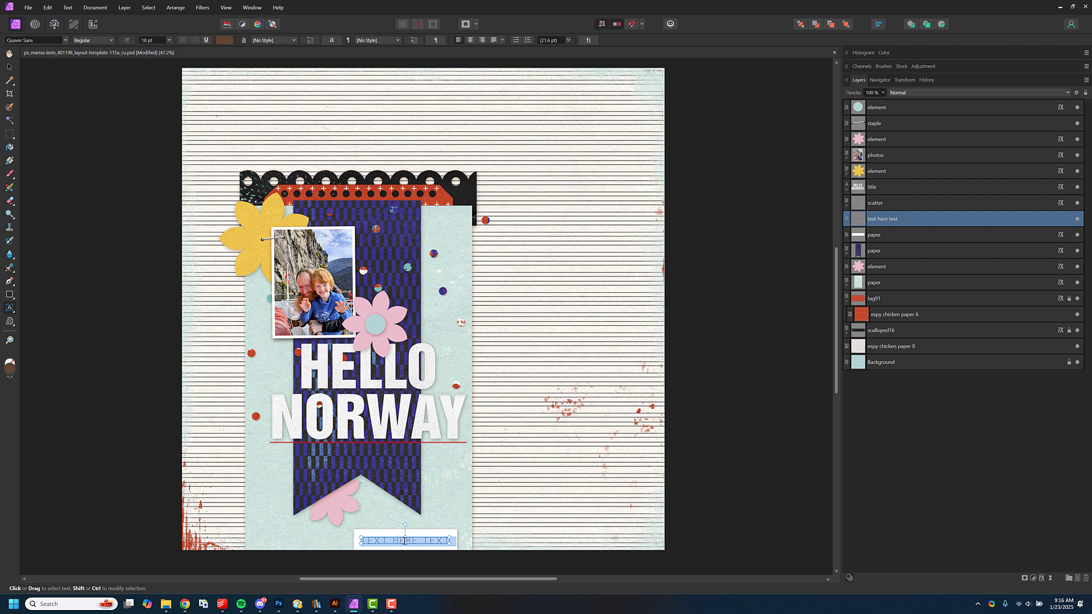
pyautogui.write('FJOR')
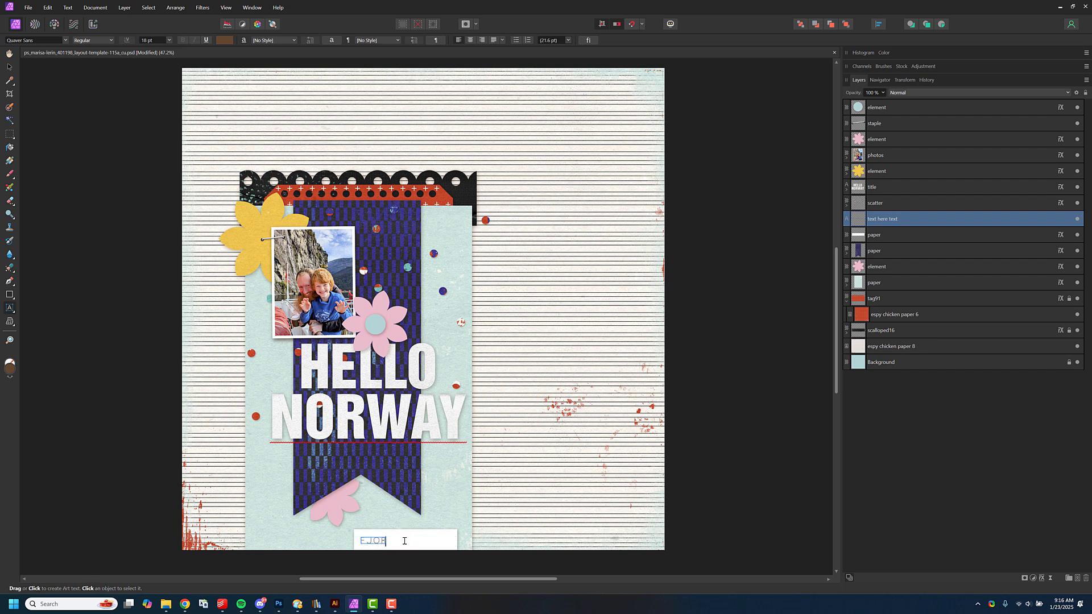
pyautogui.write('D CRUISE')
pyautogui.press('Escape')
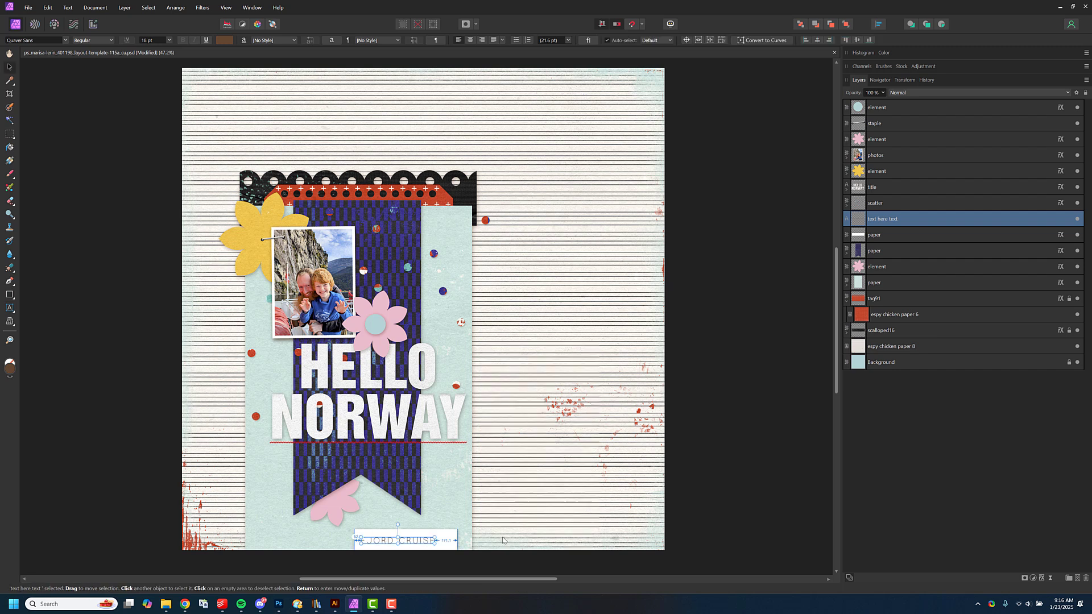
# - Centre the FJORD CRUISE text horizontally on its white paper label and deselect
pyautogui.press('Up')
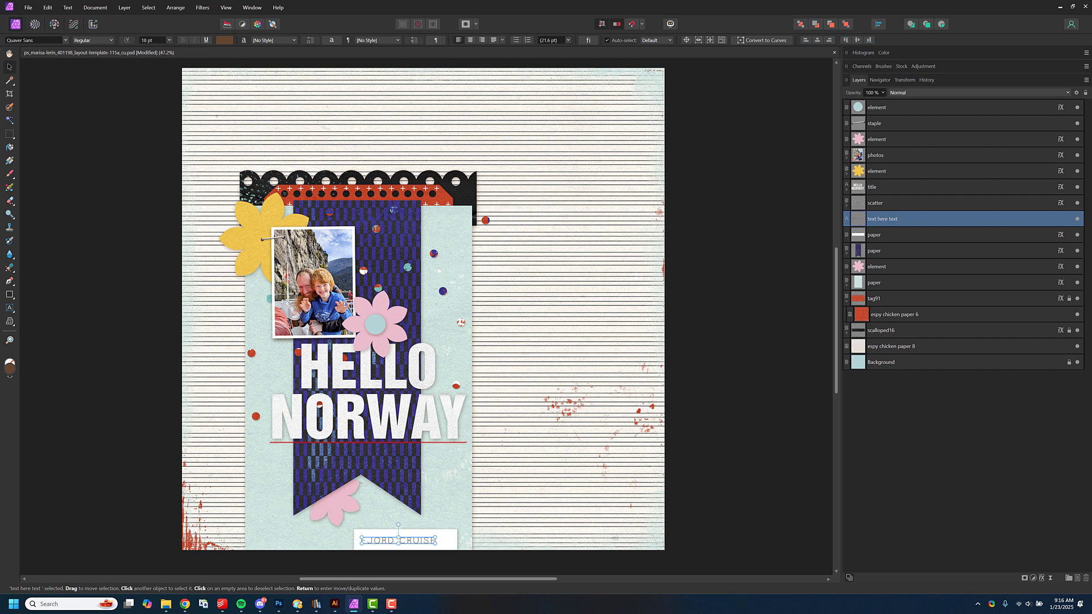
pyautogui.moveTo(407, 545); pyautogui.dragTo(414, 545)
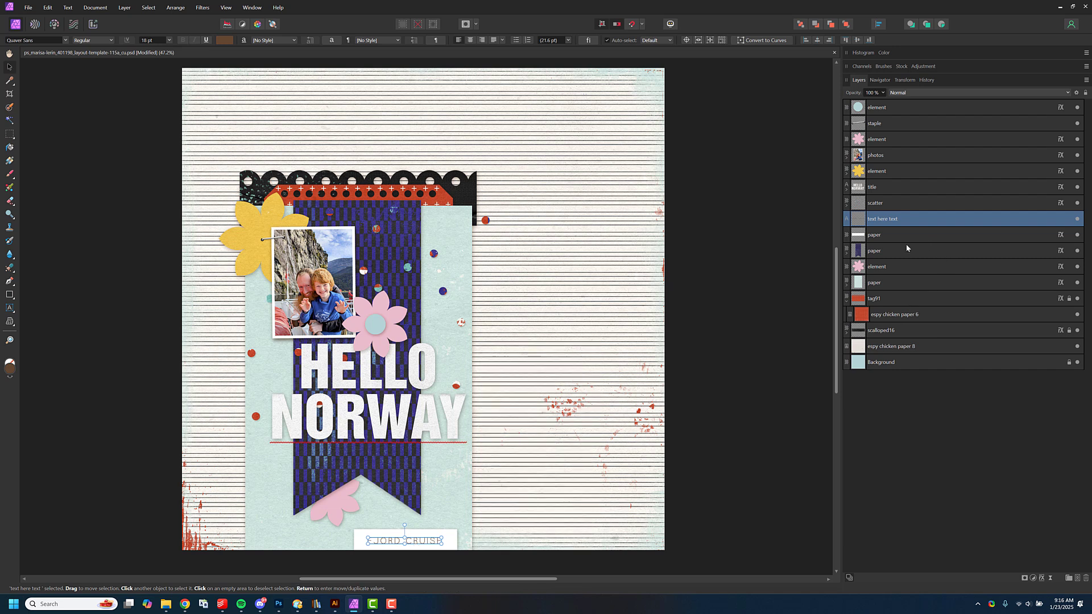
pyautogui.keyDown('shift'); pyautogui.click(453, 545); pyautogui.keyUp('shift')
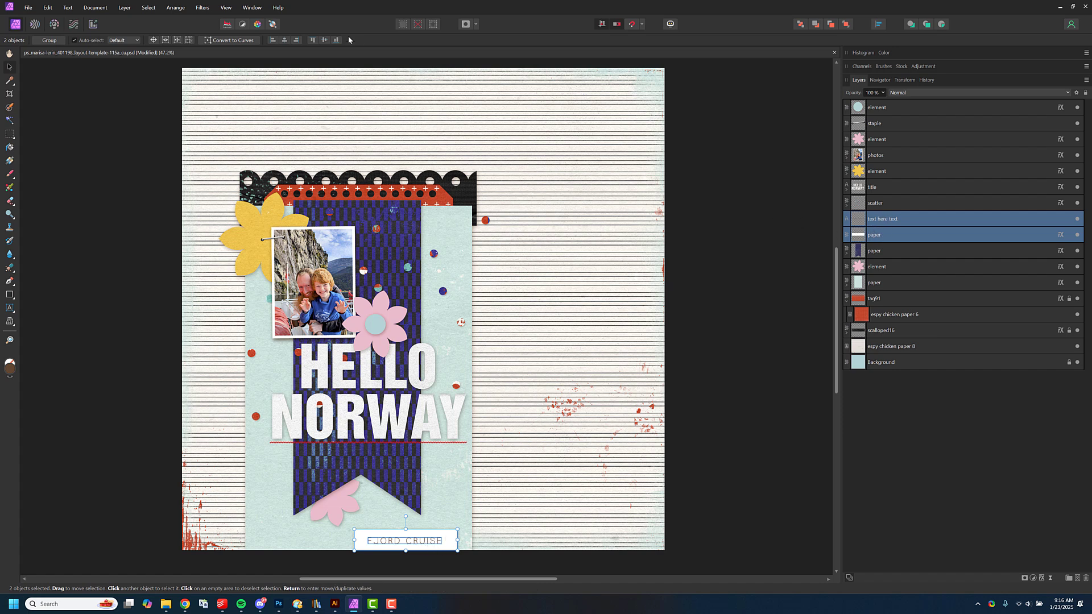
pyautogui.click(285, 41)
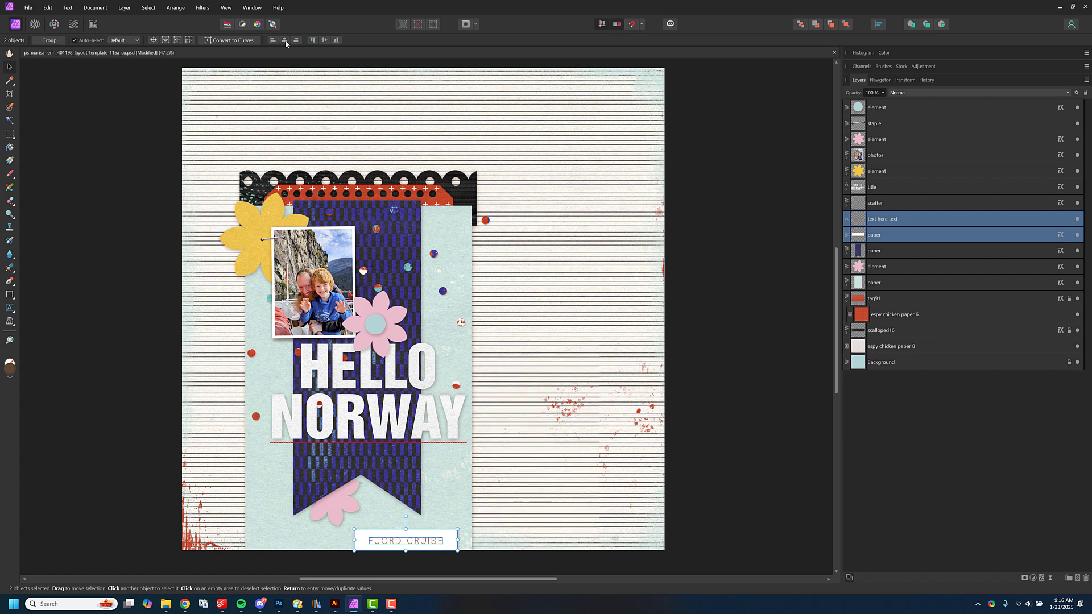
pyautogui.click(735, 368)
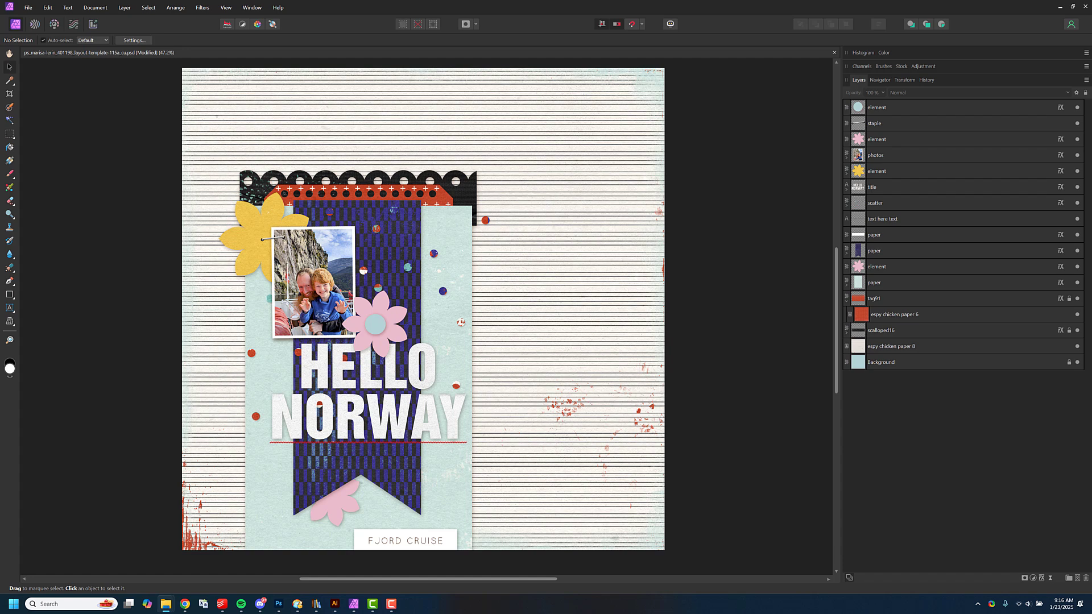
# - Bring up the espy-chicken-elements folder in File Explorer and move its window clear of the scrapbook page
pyautogui.click(165, 604)
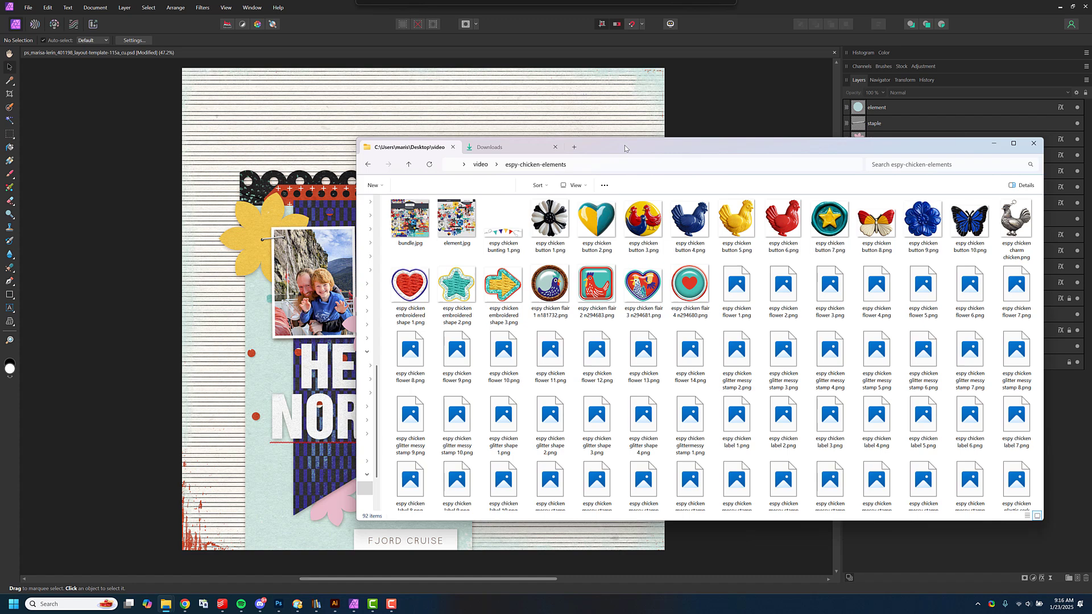
pyautogui.moveTo(624, 145); pyautogui.dragTo(399, 137)
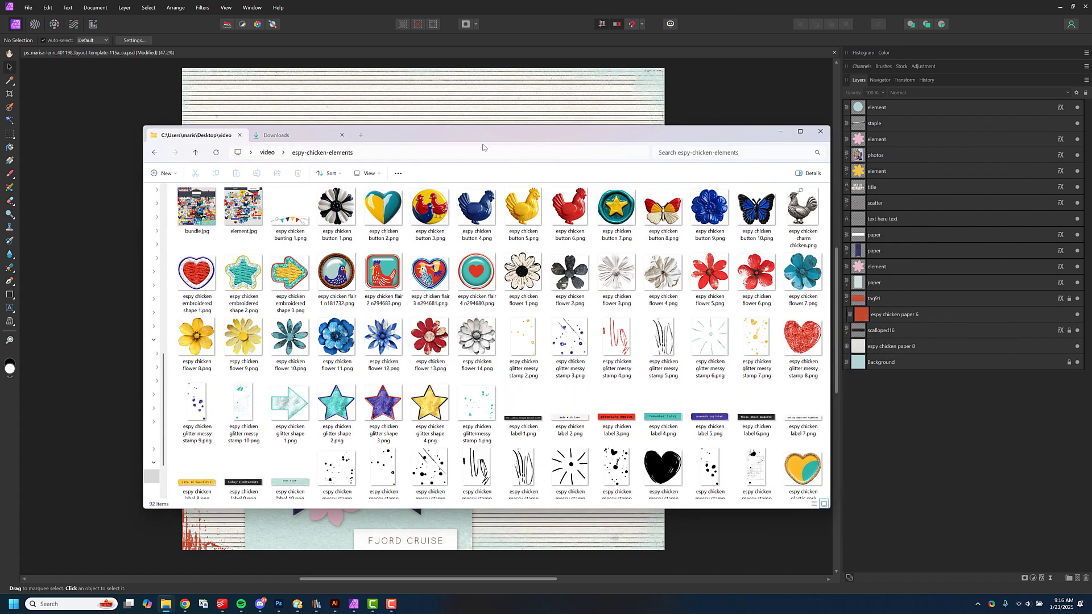
pyautogui.moveTo(483, 147); pyautogui.dragTo(0, 142)
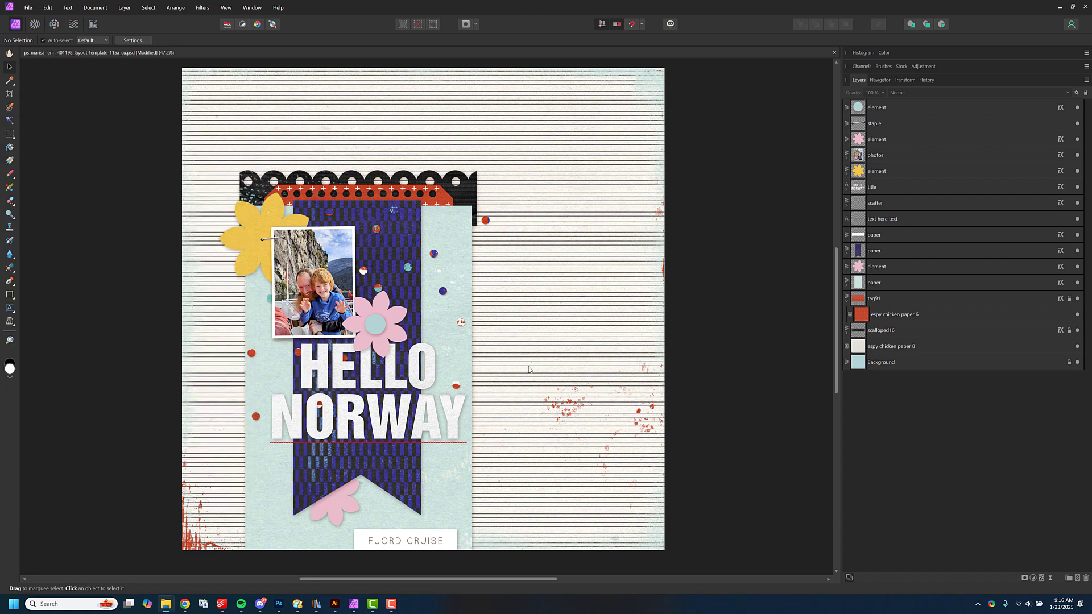
# - Place espy chicken flower 5 above the pink flower, scale it to about 48%, rotate it slightly and position it over the pink one
pyautogui.click(398, 317)
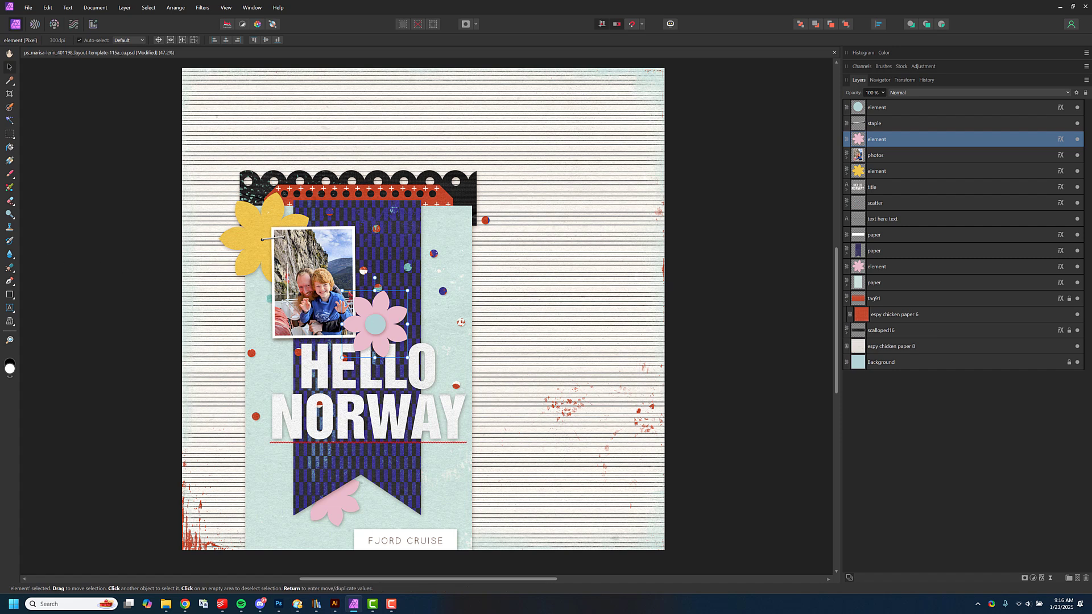
pyautogui.moveTo(255, 275); pyautogui.dragTo(341, 323)
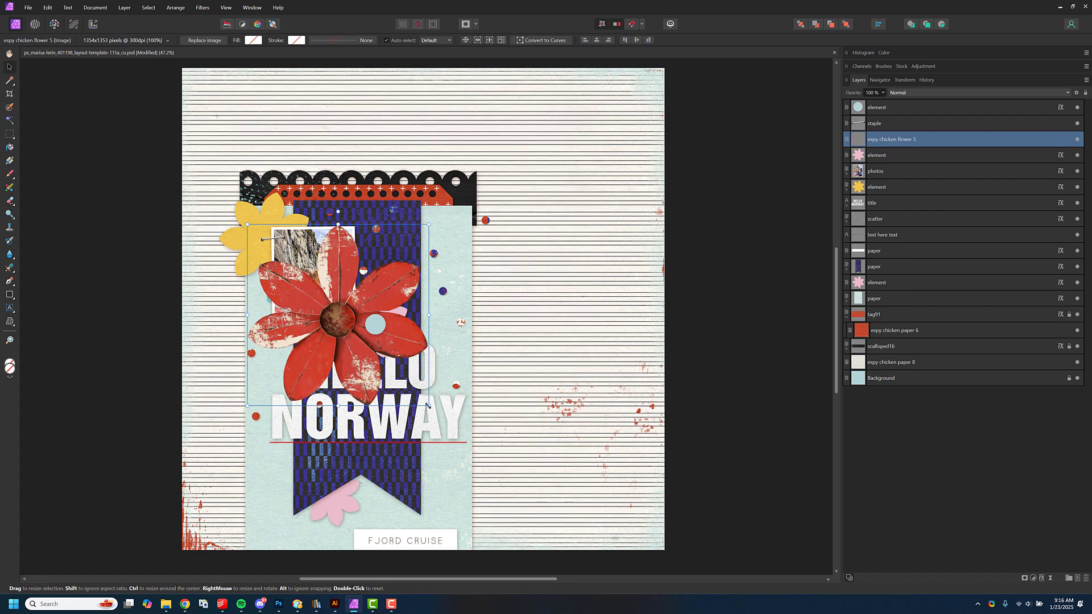
pyautogui.moveTo(427, 403); pyautogui.dragTo(337, 293)
pyautogui.moveTo(339, 251); pyautogui.dragTo(385, 334)
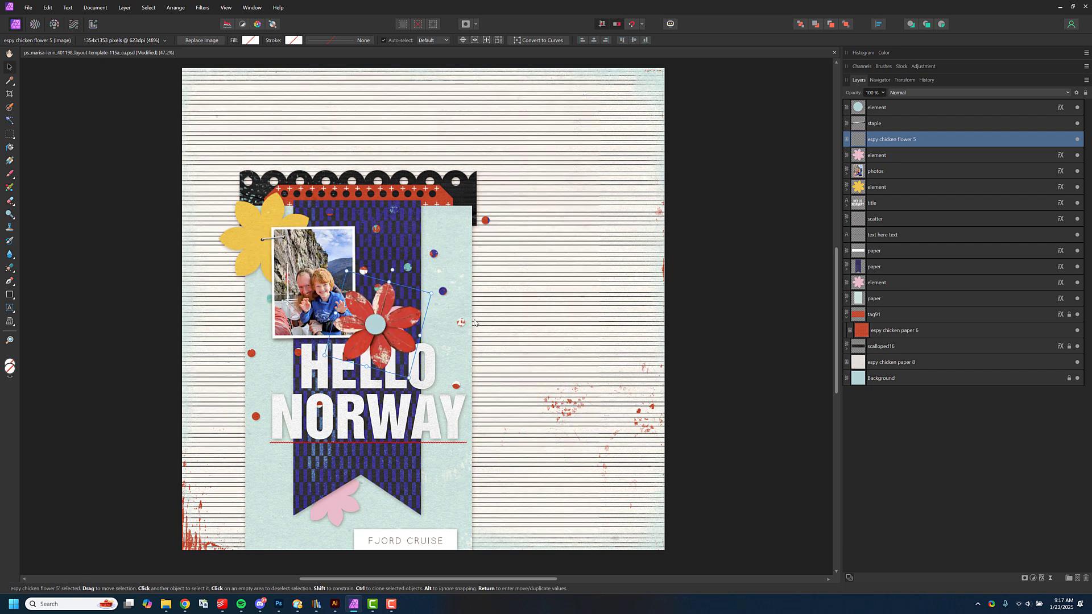
# - Delete the pink flower at the photo's corner and its pale blue centre, and nudge the red flower into place
pyautogui.click(884, 108)
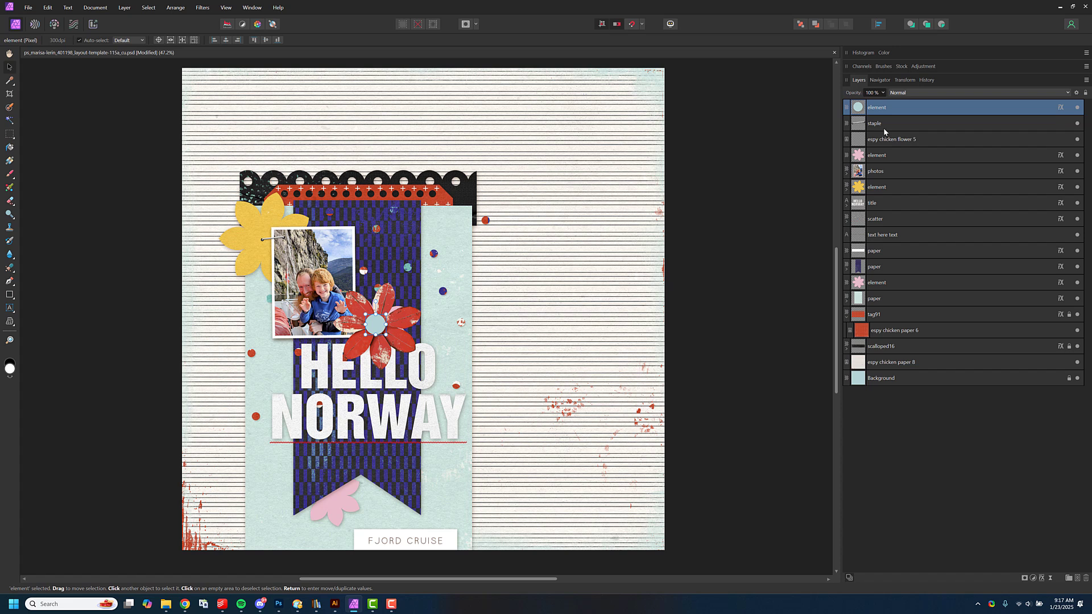
pyautogui.keyDown('ctrl'); pyautogui.click(880, 155); pyautogui.keyUp('ctrl')
pyautogui.click(1086, 578)
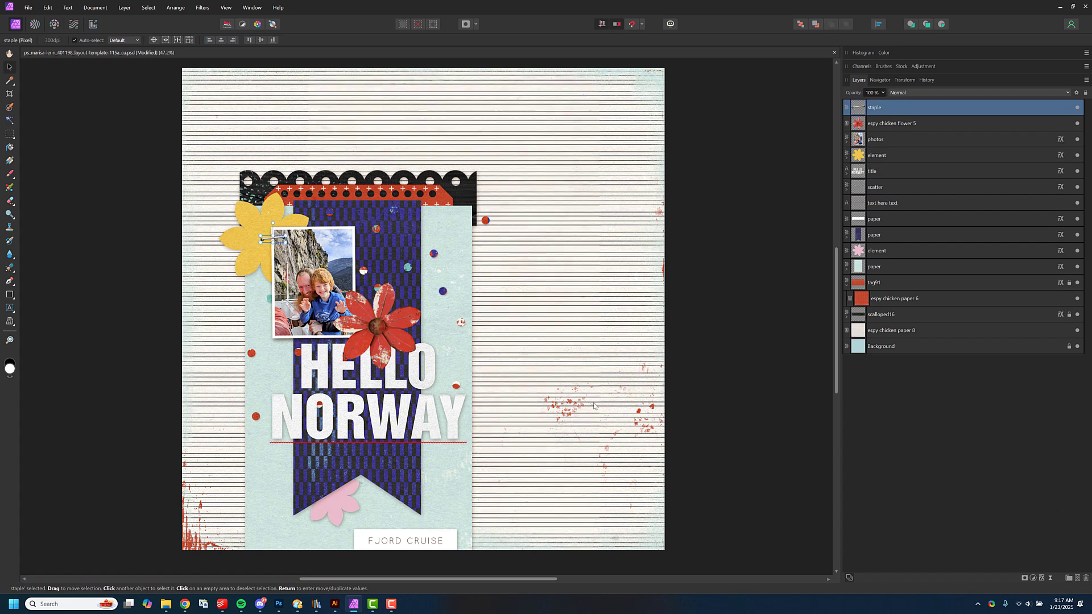
pyautogui.click(374, 326)
pyautogui.moveTo(374, 326); pyautogui.dragTo(378, 326)
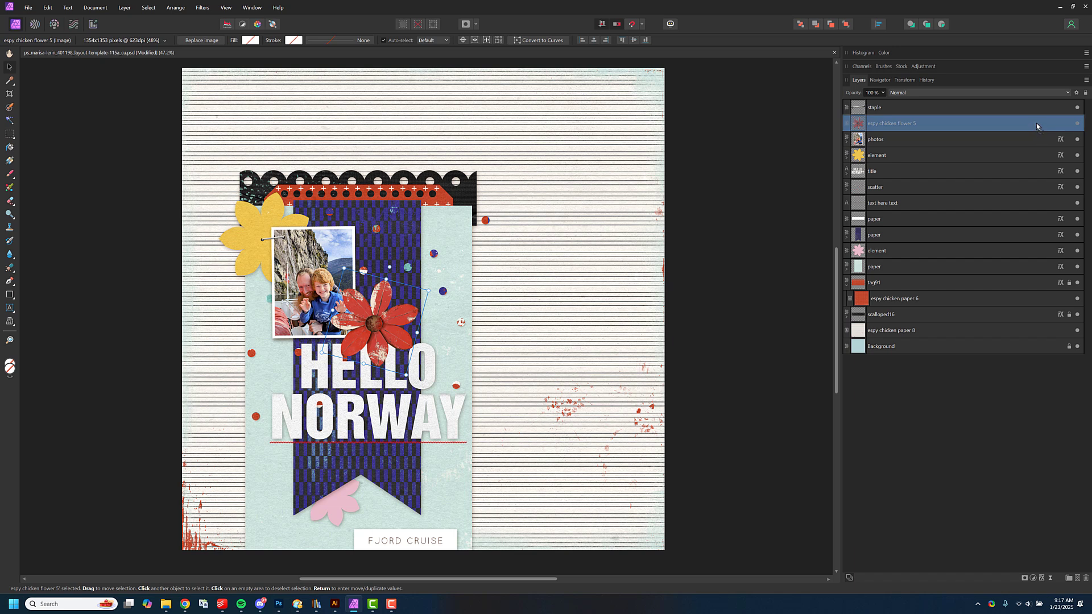
# - Undo the first pasted style on the red flower and copy the scatter layer's effects onto it instead
pyautogui.hotkey('ctrl', 'shift', 'v')
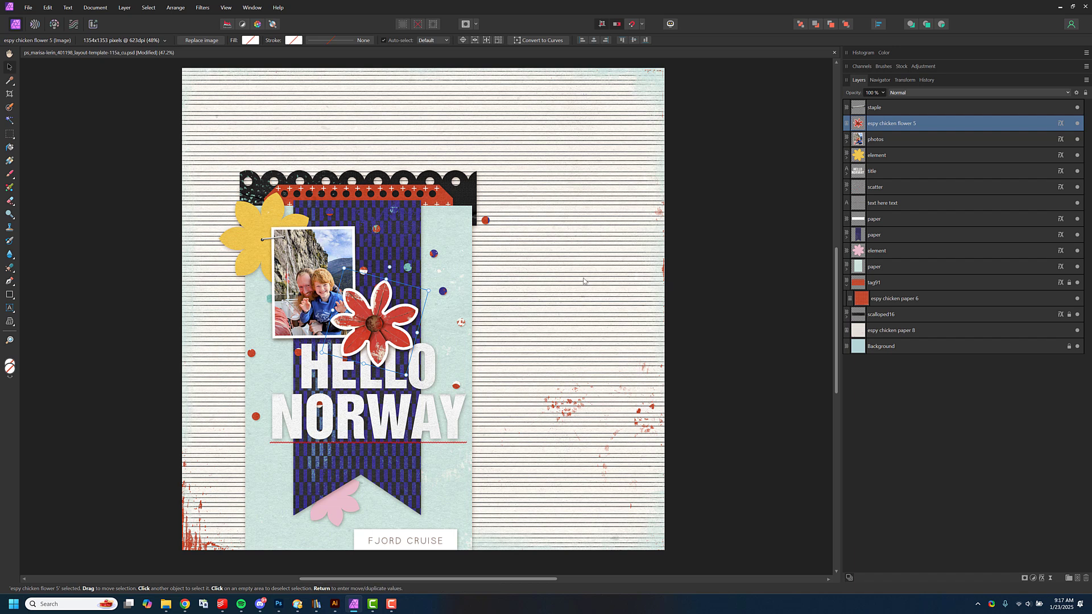
pyautogui.hotkey('ctrl', 'z')
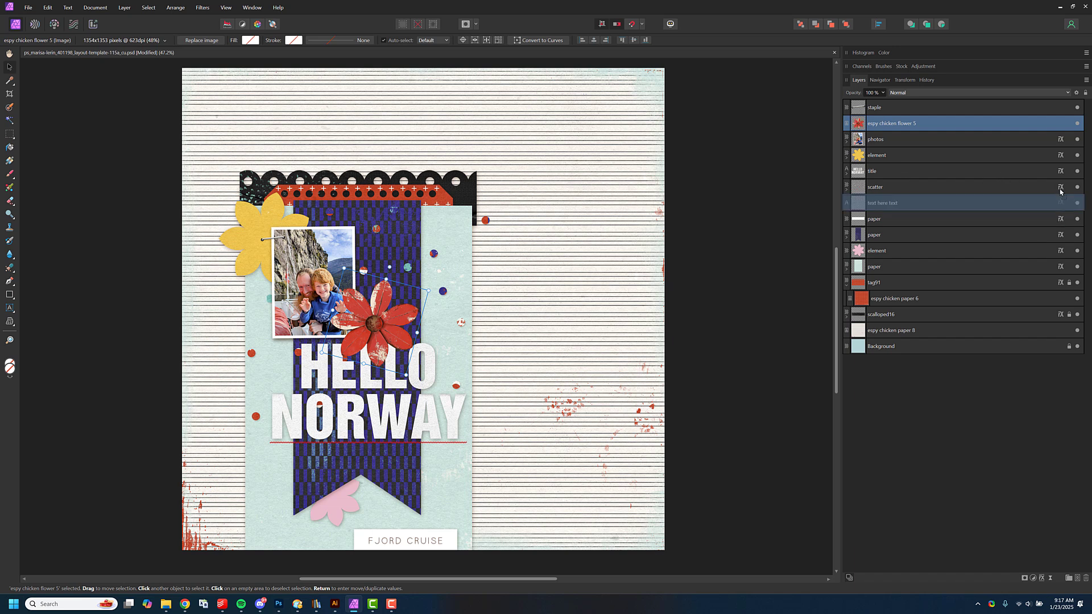
pyautogui.hotkey('ctrl', 'shift', 'z')
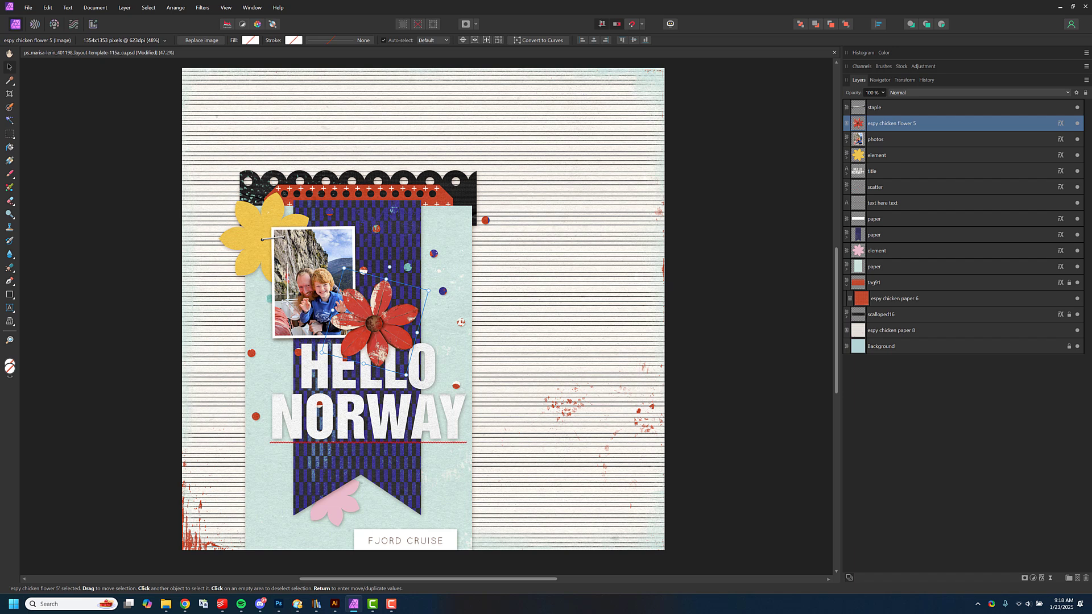
# - Place espy chicken scatters 3 on the page and move its layer beneath the photos layer
pyautogui.moveTo(42, 253); pyautogui.dragTo(398, 250)
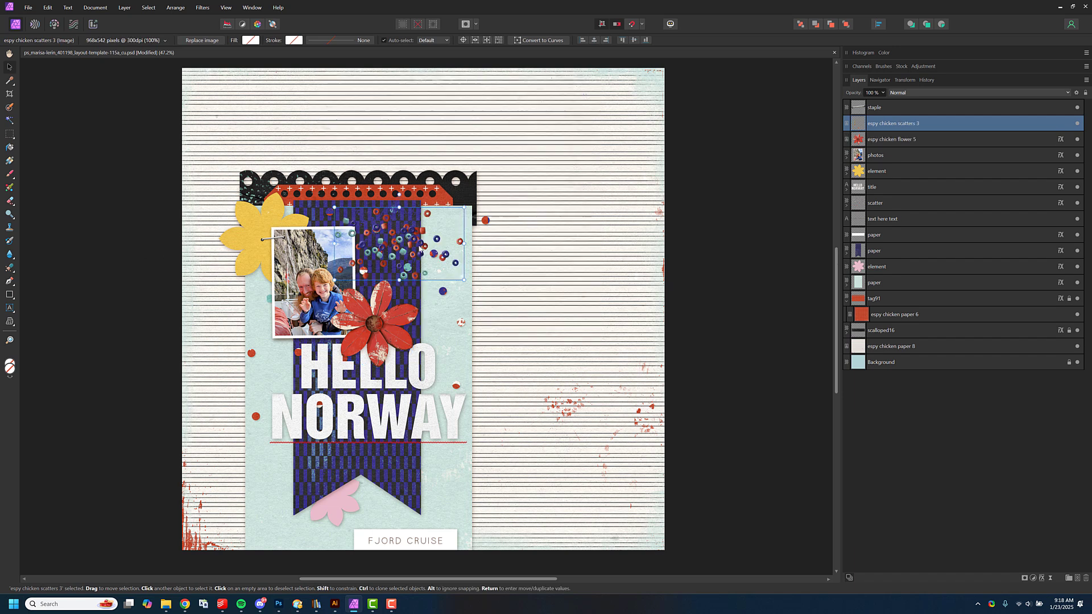
pyautogui.press('Return')
pyautogui.click(605, 212)
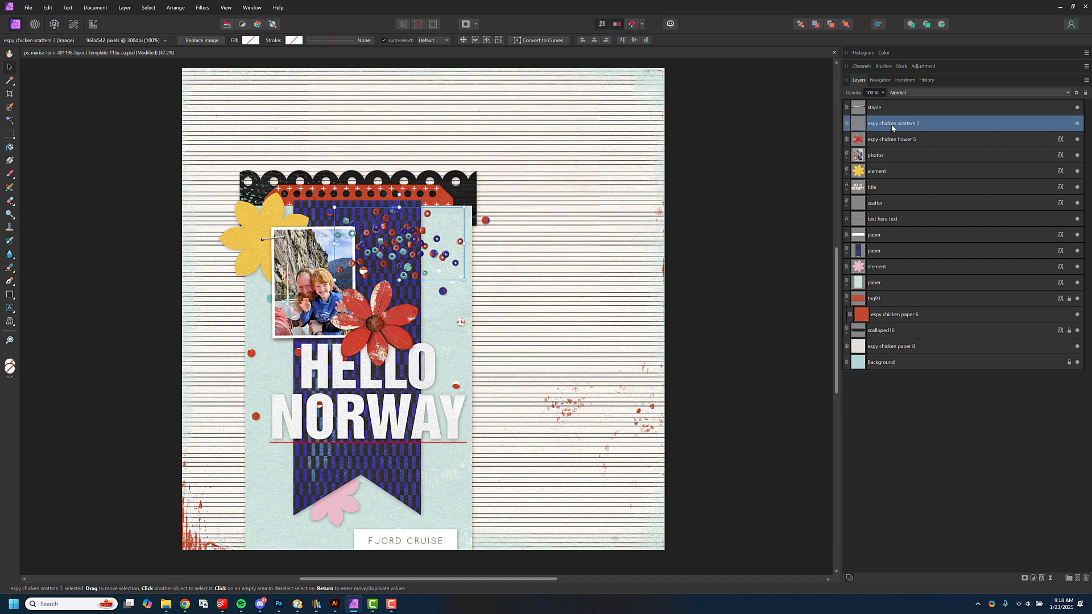
pyautogui.moveTo(892, 133); pyautogui.dragTo(892, 163)
# - Rotate the new bead scatter, tuck it behind the red flower's lower right side and copy the scatter layer's effects onto it
pyautogui.moveTo(422, 233); pyautogui.dragTo(295, 229)
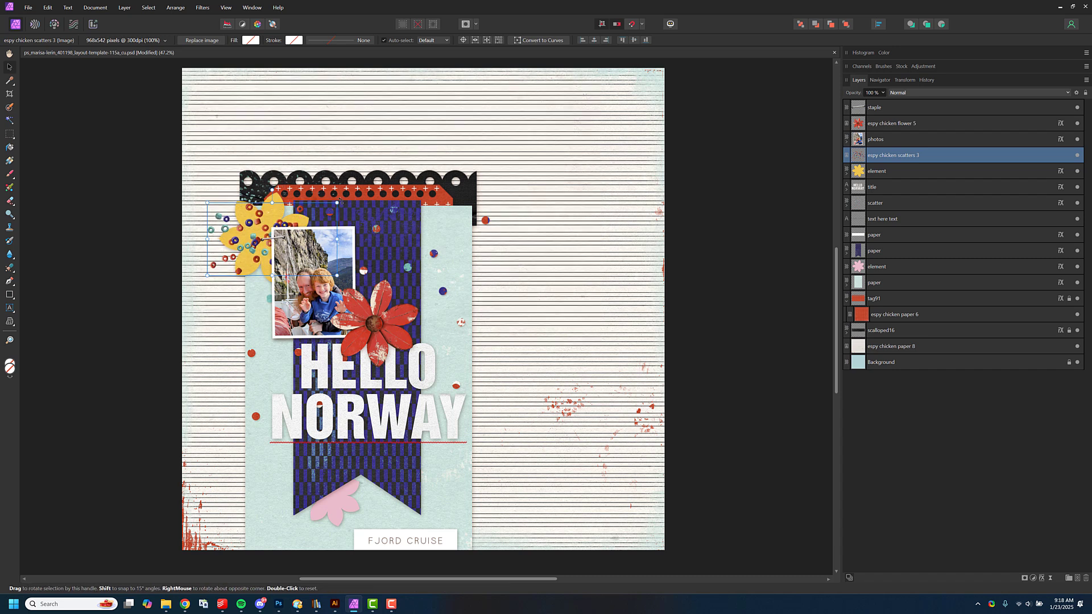
pyautogui.moveTo(340, 197); pyautogui.dragTo(318, 177)
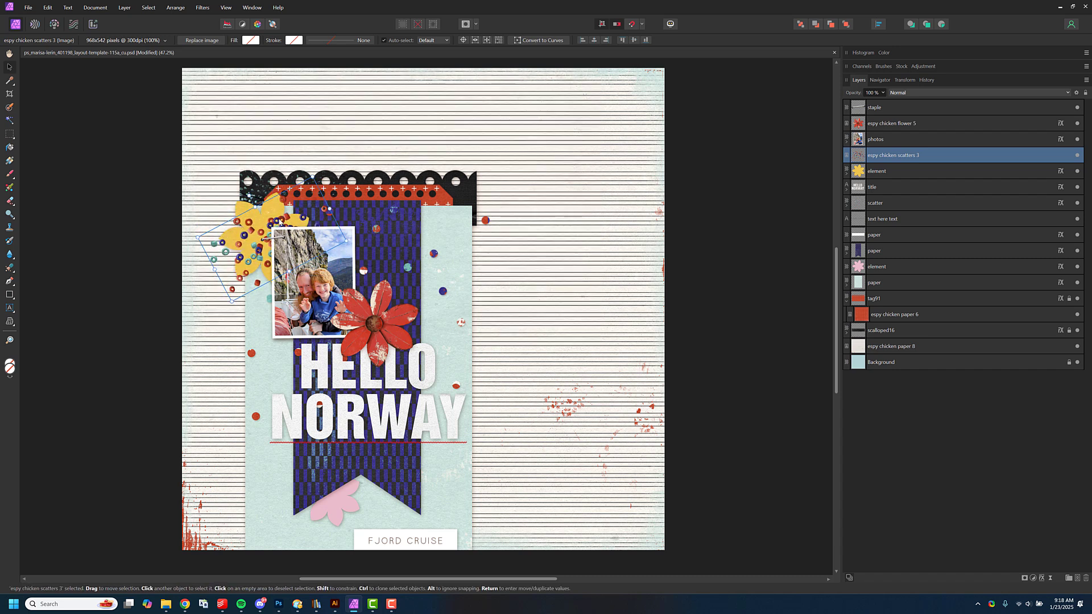
pyautogui.moveTo(280, 223); pyautogui.dragTo(414, 332)
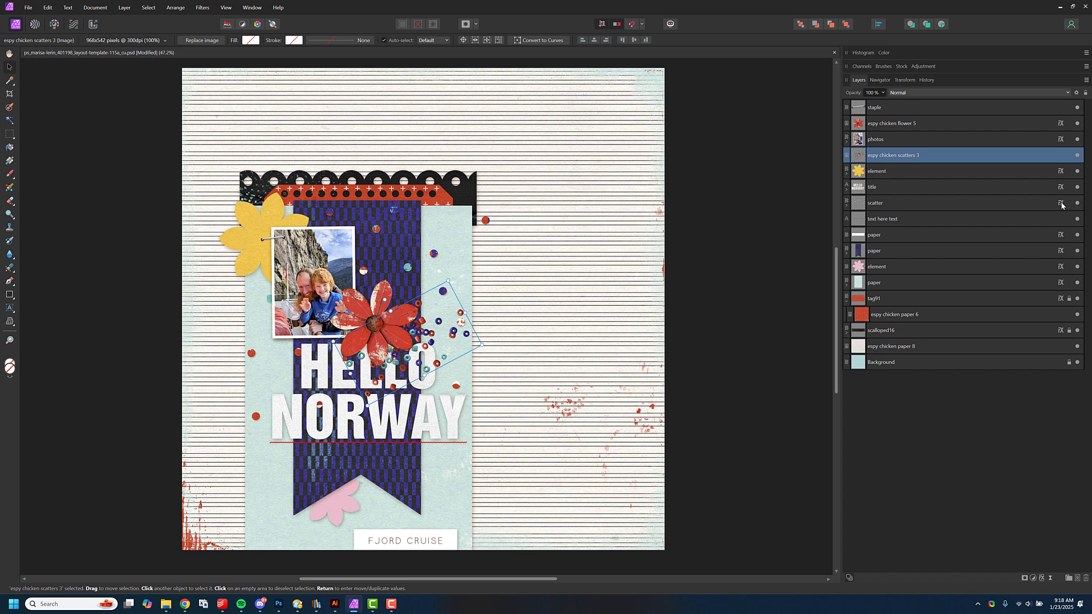
pyautogui.click(1004, 157)
# - Place the espy chicken button 10 butterfly, scale it to about 40%, tilt it slightly and position it below the title's right end
pyautogui.hotkey('ctrl', 'v')
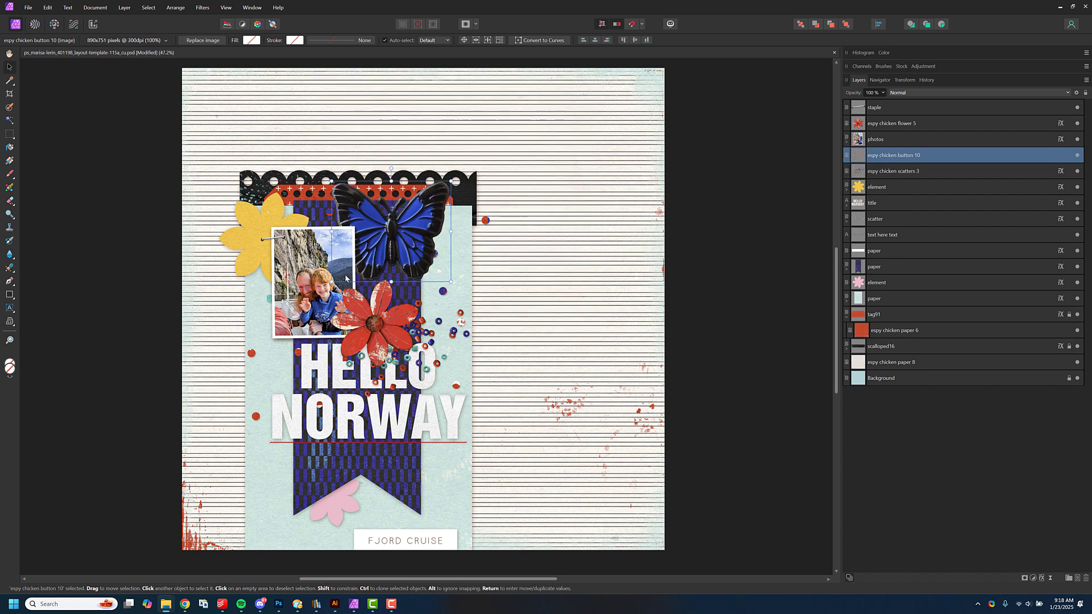
pyautogui.moveTo(332, 281); pyautogui.dragTo(413, 233)
pyautogui.moveTo(427, 168); pyautogui.dragTo(469, 478)
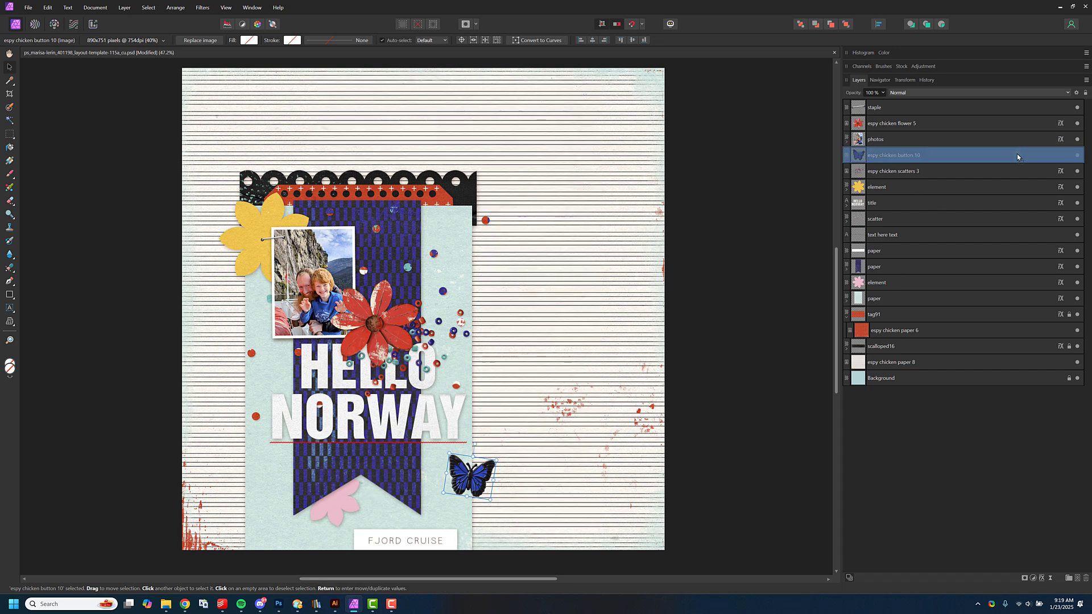
# - Place espy chicken flower 3 above the pink flower's layer, scale it to about half and tuck it behind the navy banner's notched end
pyautogui.click(896, 282)
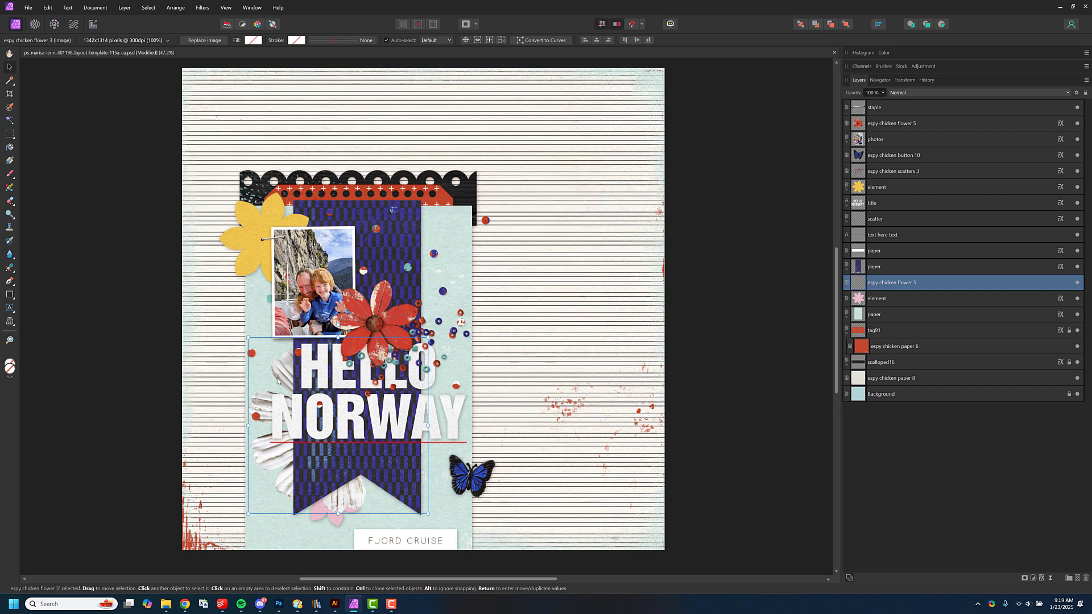
pyautogui.moveTo(248, 337); pyautogui.dragTo(344, 432)
pyautogui.moveTo(371, 488); pyautogui.dragTo(313, 497)
# - Copy the pink flower's layer effects onto the white espy chicken flower 3 and delete the pink flower
pyautogui.click(891, 299)
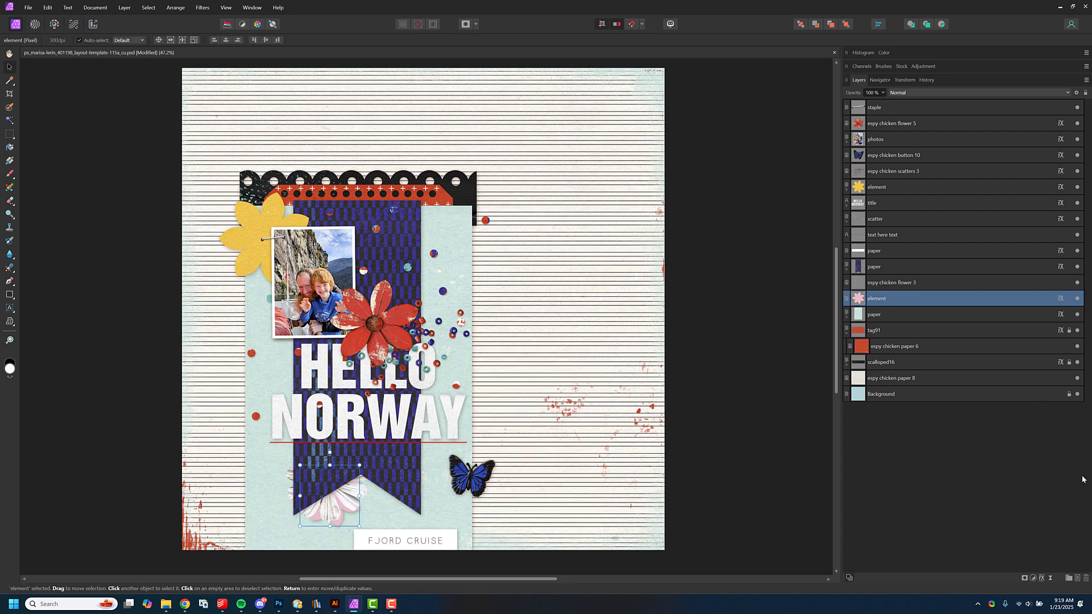
pyautogui.click(1084, 579)
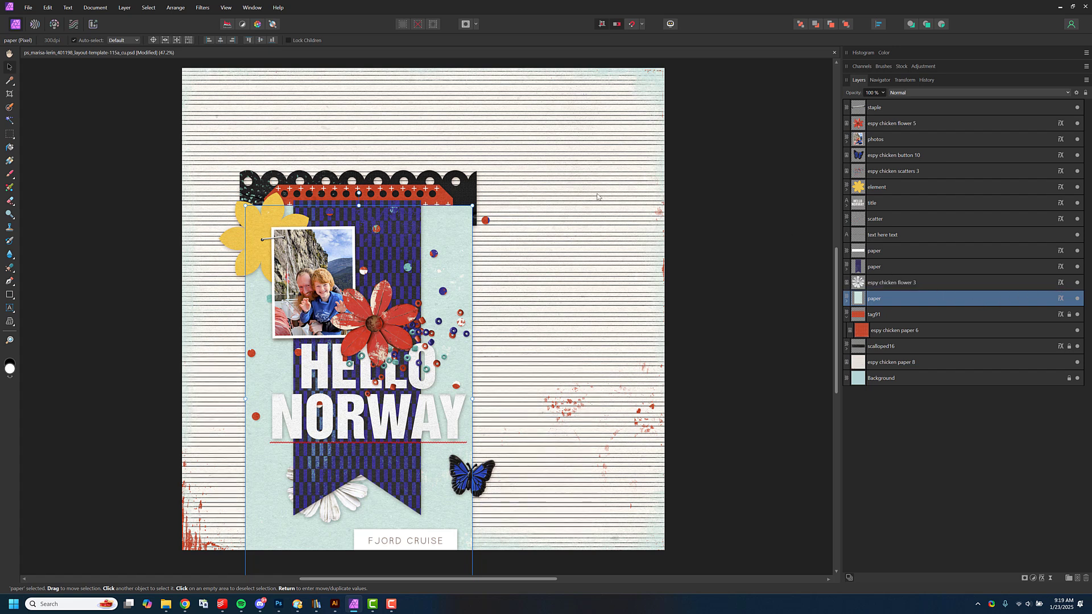
# - Save the document as an Affinity file named layout in the video folder
pyautogui.click(28, 8)
pyautogui.click(125, 162)
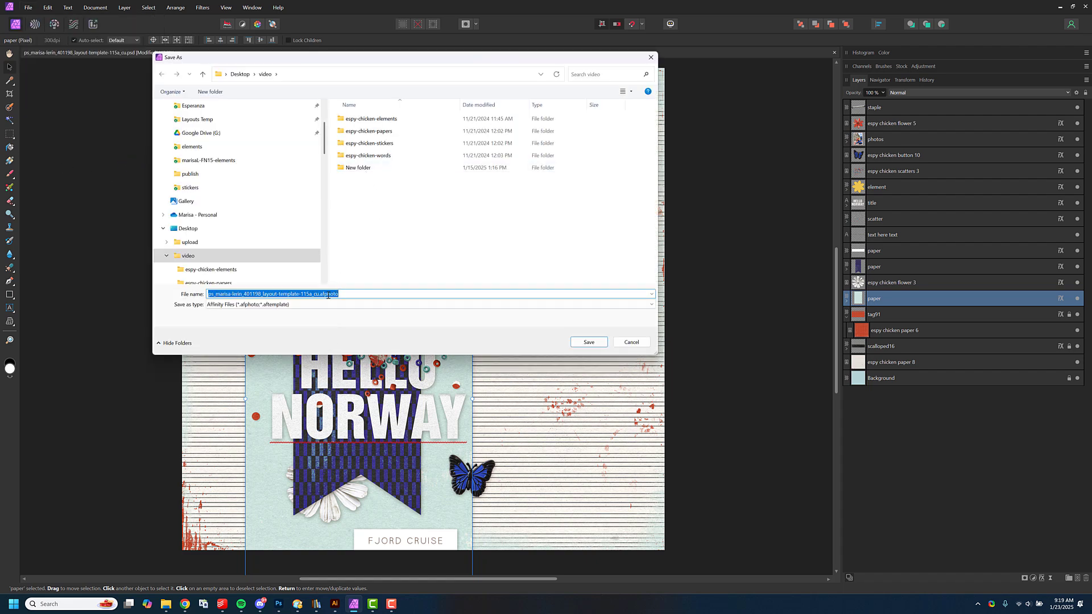
pyautogui.doubleClick(353, 294)
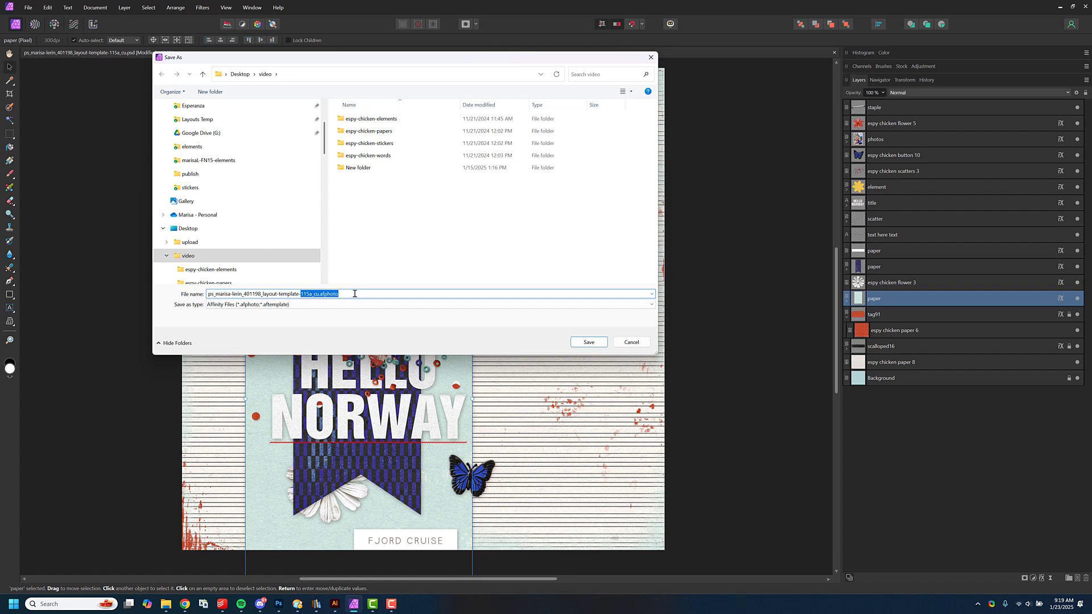
pyautogui.hotkey('ctrl', 'a')
pyautogui.write('ly')
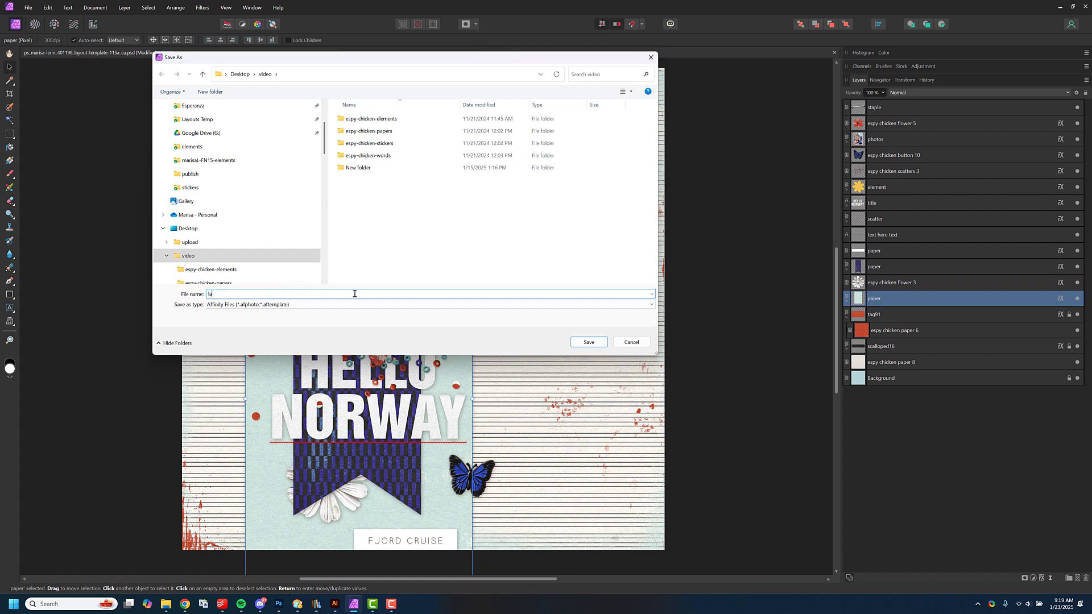
pyautogui.write('yout')
pyautogui.press('Return')
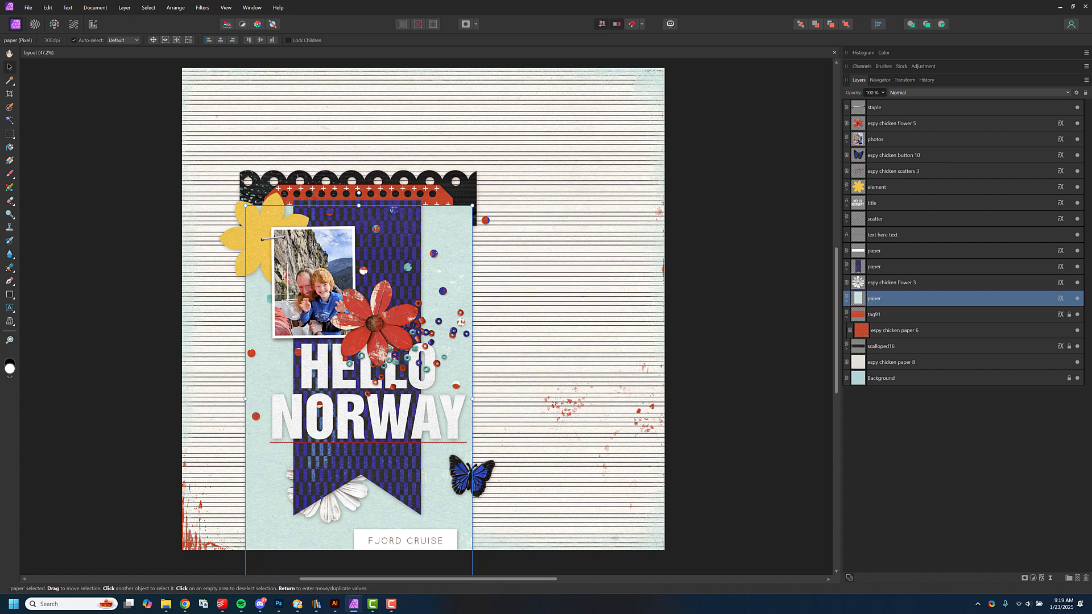
# - Check the saved layout.afphoto in the video folder in File Explorer, then return to Affinity Photo
pyautogui.click(165, 604)
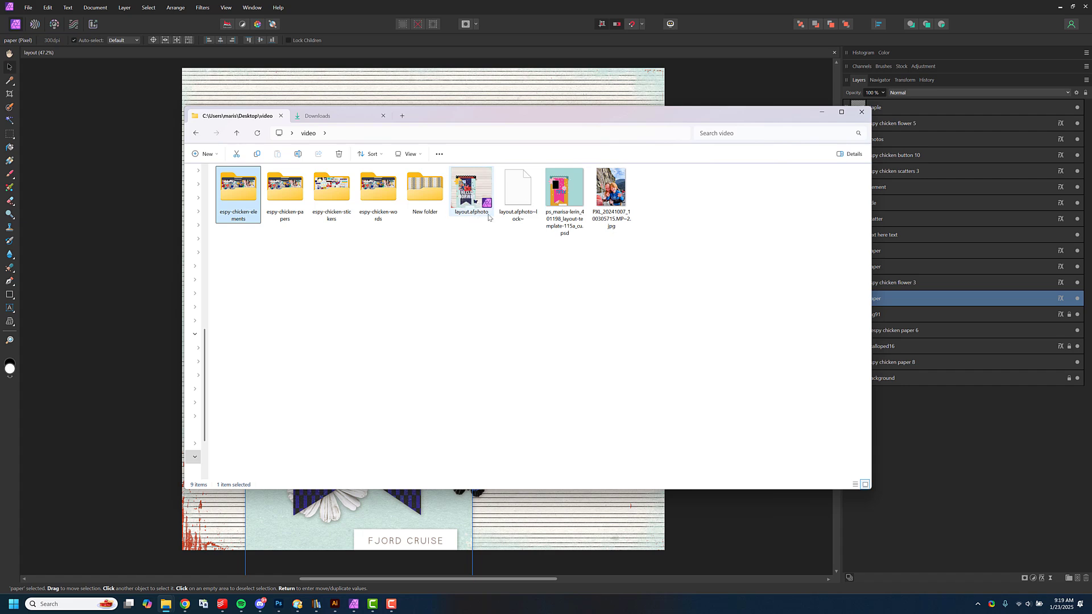
pyautogui.moveTo(476, 120); pyautogui.dragTo(0, 124)
pyautogui.hotkey('alt', 'Tab')
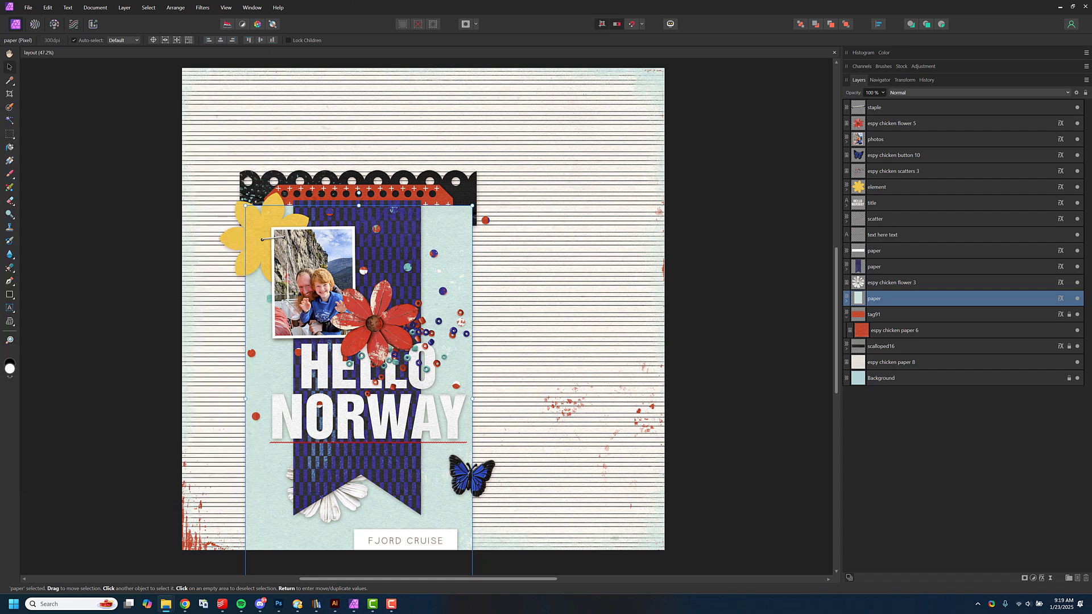
pyautogui.click(28, 8)
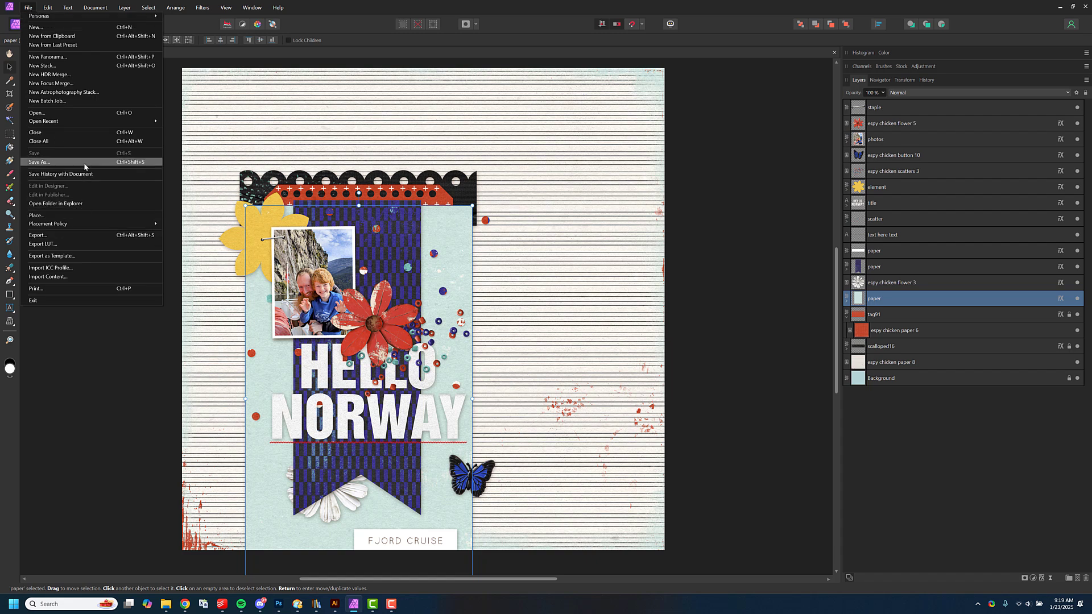
pyautogui.click(369, 209)
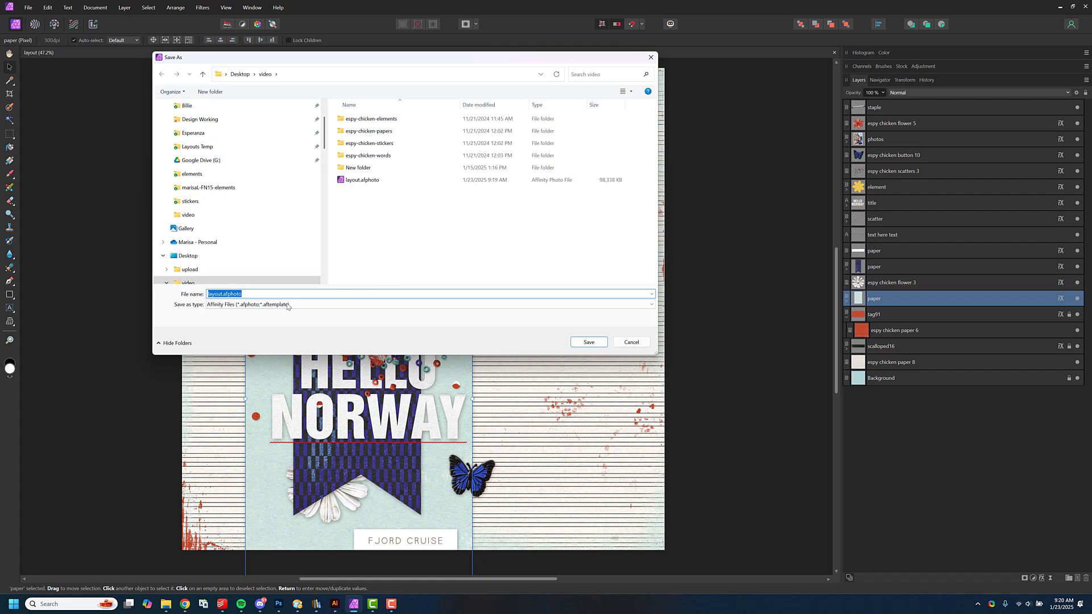
pyautogui.click(294, 305)
pyautogui.click(634, 343)
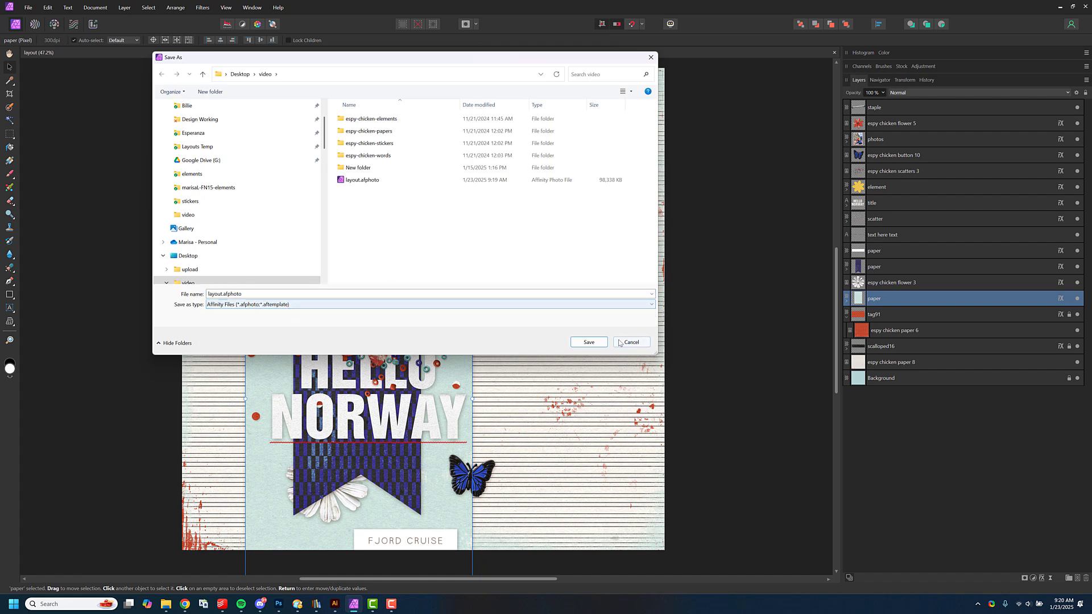
pyautogui.click(619, 343)
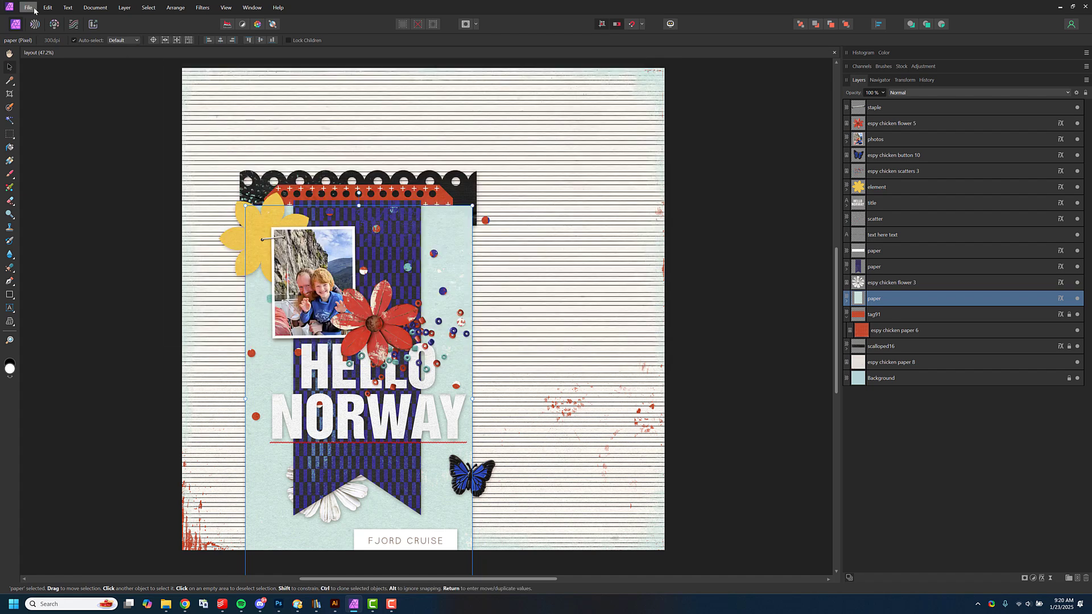
# - Export the page as a JPEG with the width set to 2000 px and save it as layout.jpg in the video folder
pyautogui.click(28, 7)
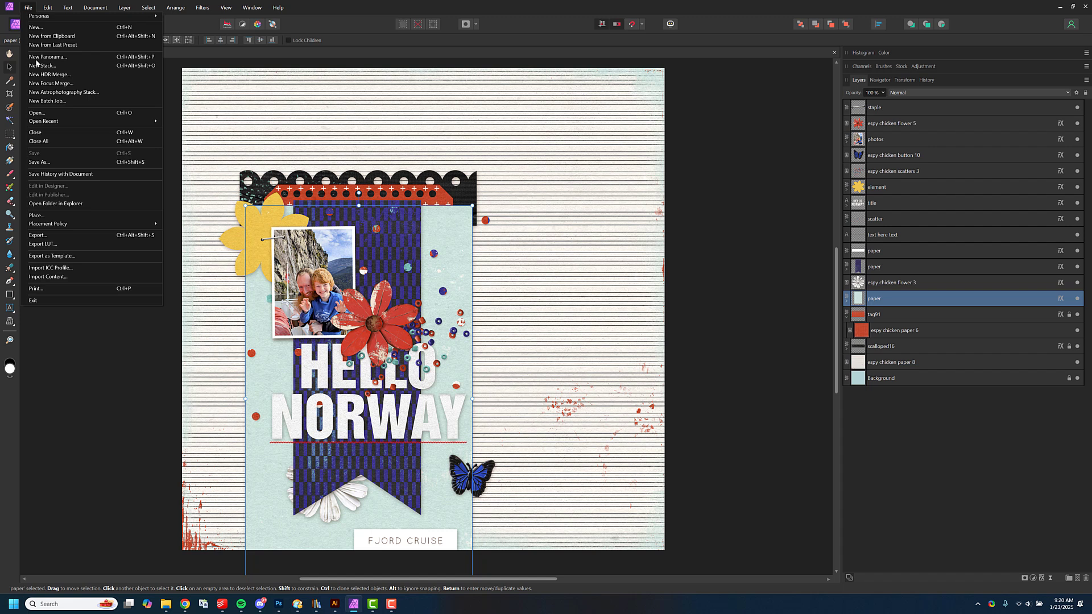
pyautogui.click(74, 236)
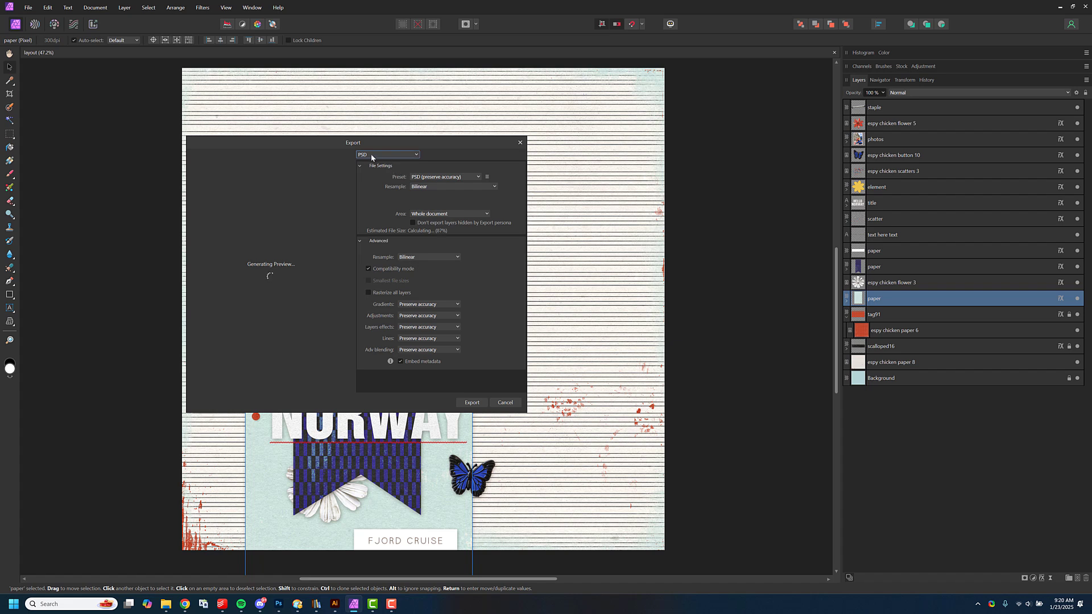
pyautogui.click(380, 155)
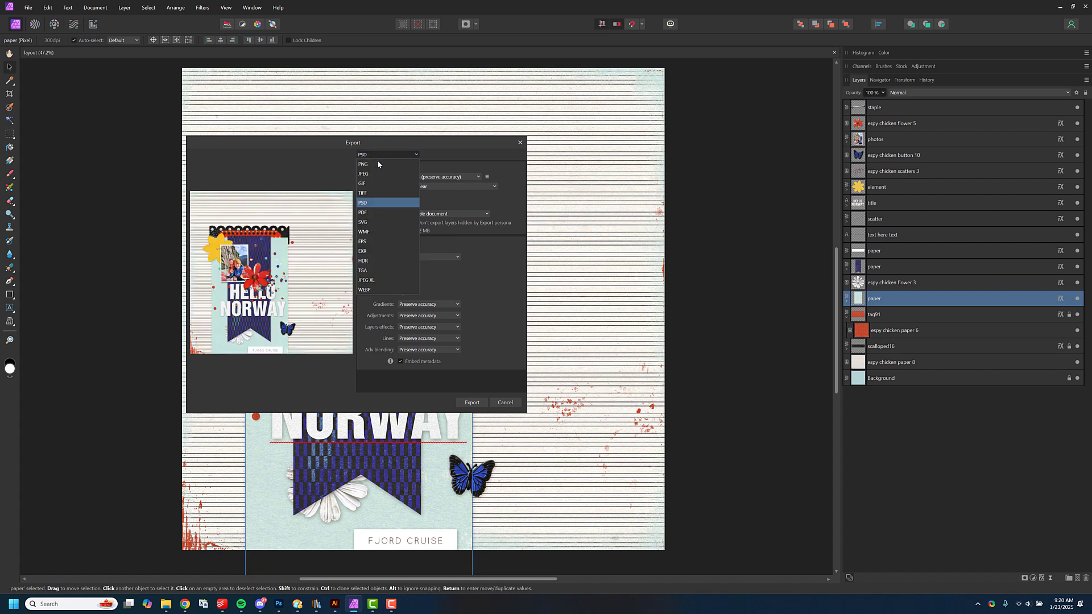
pyautogui.click(373, 174)
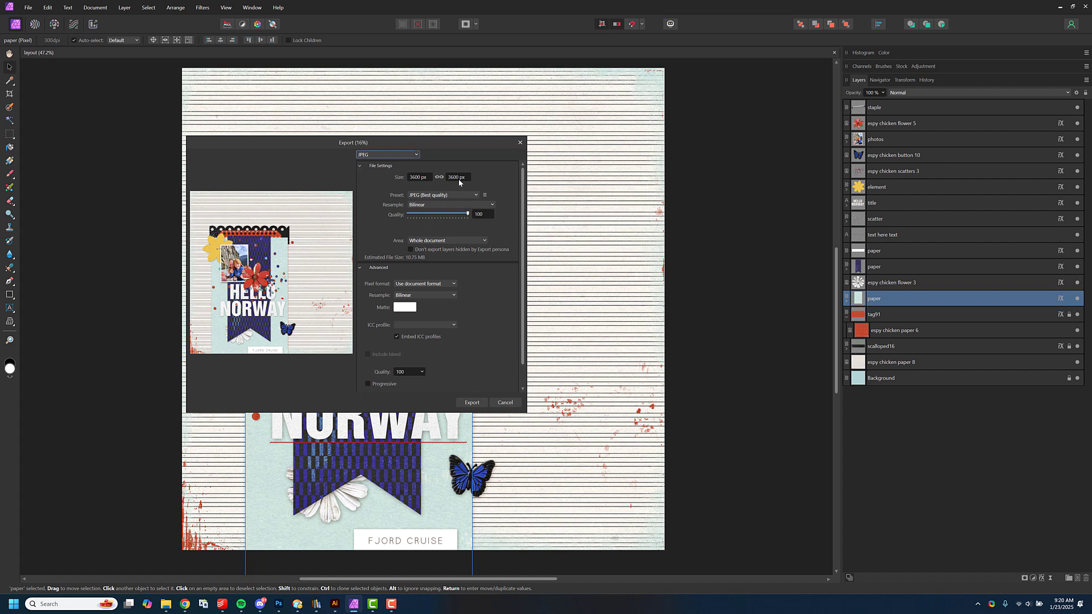
pyautogui.click(415, 178)
pyautogui.write('2000')
pyautogui.press('Return')
pyautogui.click(479, 407)
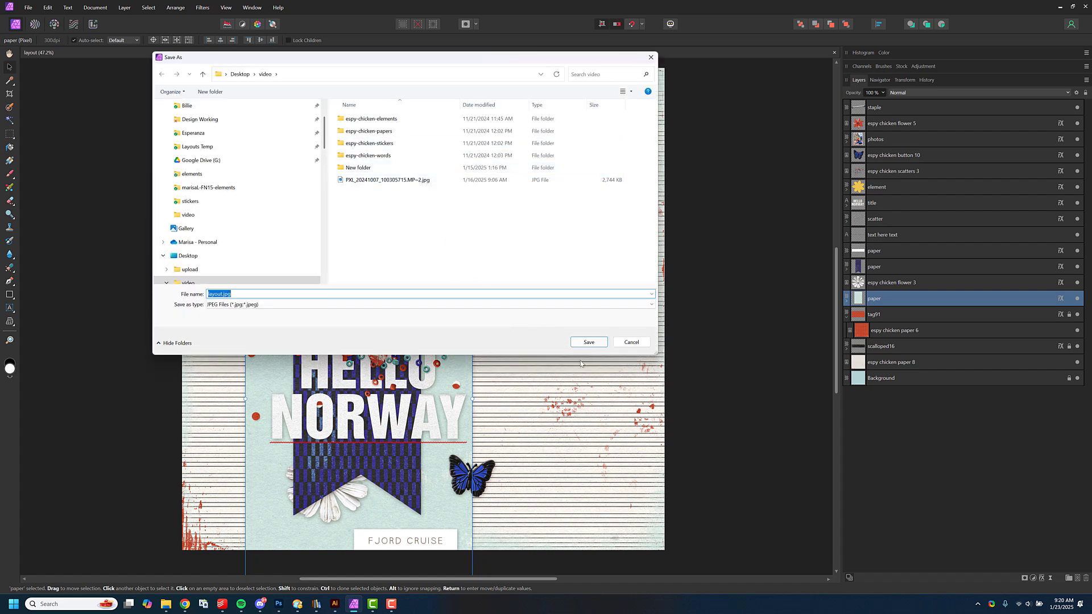
pyautogui.click(588, 343)
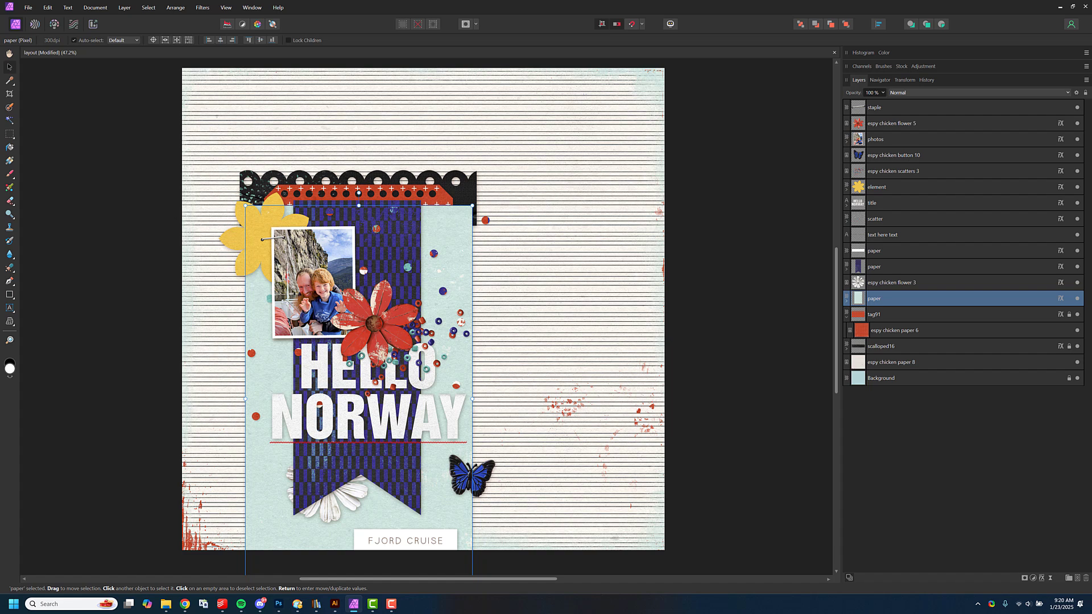
# - Bring the File Explorer window back over the page and select the exported layout.jpg to check it
pyautogui.moveTo(0, 143); pyautogui.dragTo(438, 121)
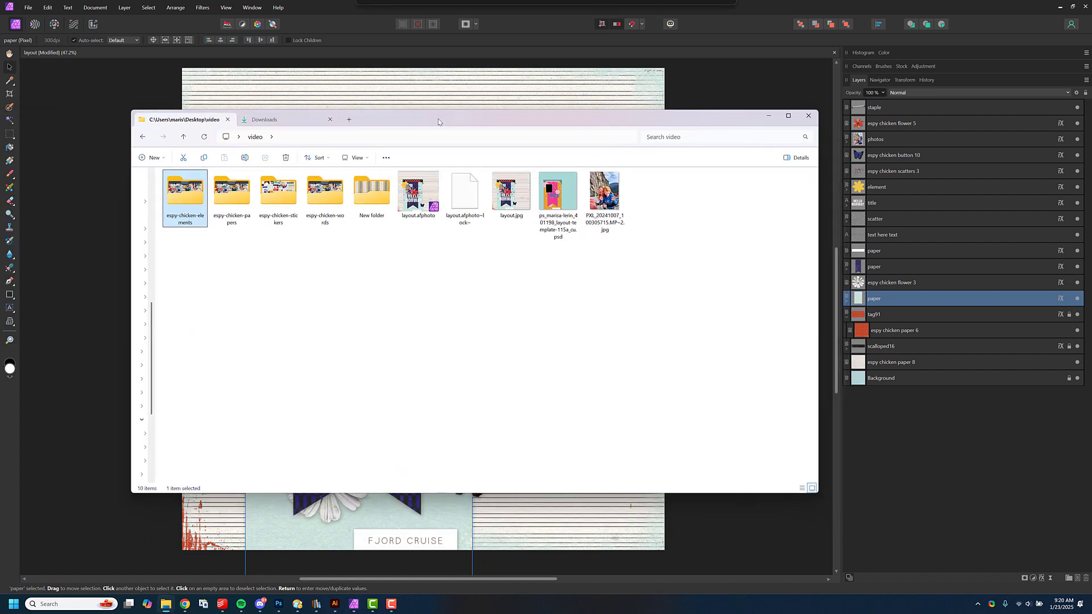
pyautogui.click(521, 225)
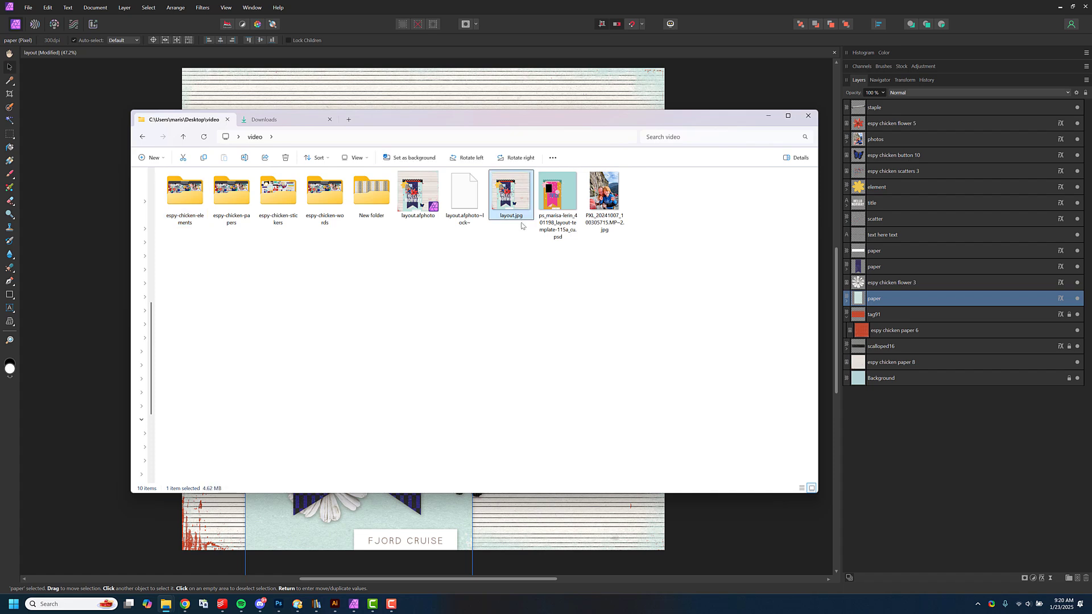